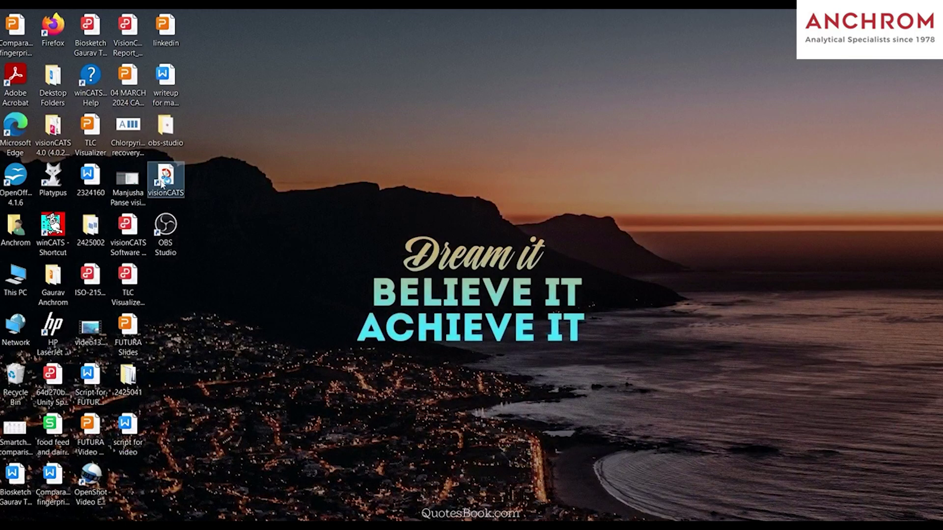
Launch visionCATS and sign in with the lab user name and password.
{"action": "double_click", "coordinate": [162, 183]}
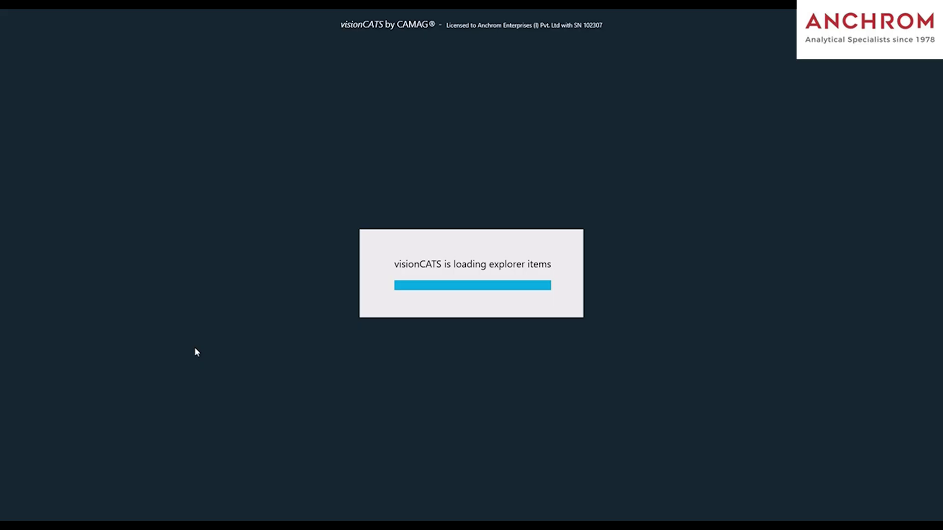
{"action": "type", "text": "Lab_Vaidehi"}
{"action": "key", "text": "Tab"}
{"action": "type", "text": "******"}
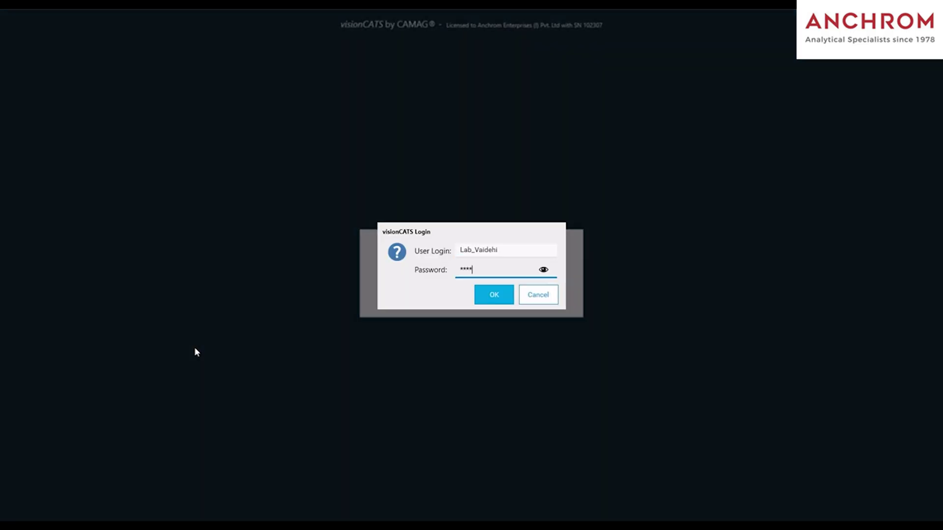
{"action": "key", "text": "Return"}
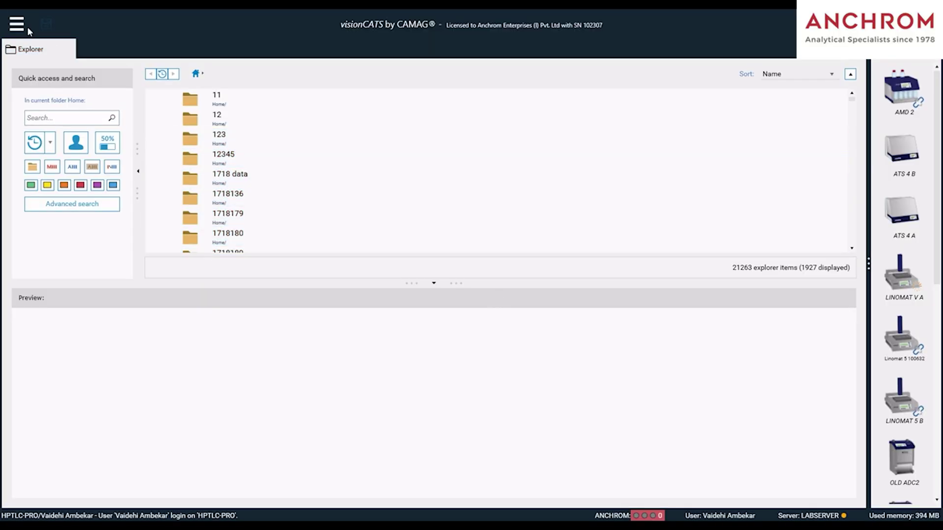
Create a new folder named 'DPPH Assay_'.
{"action": "left_click", "coordinate": [17, 23]}
{"action": "left_click", "coordinate": [16, 53]}
{"action": "left_click", "coordinate": [55, 87]}
{"action": "type", "text": "DPPH Assay_"}
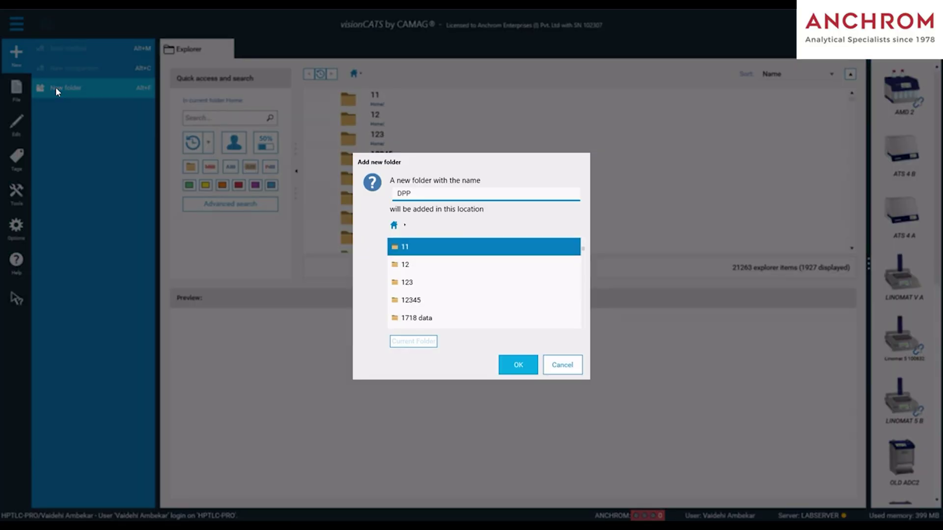
{"action": "left_click", "coordinate": [536, 369]}
Search for 'DPPH Assay' and open the DPPH Assay_ folder.
{"action": "left_click", "coordinate": [241, 122]}
{"action": "type", "text": "DPPH Assay"}
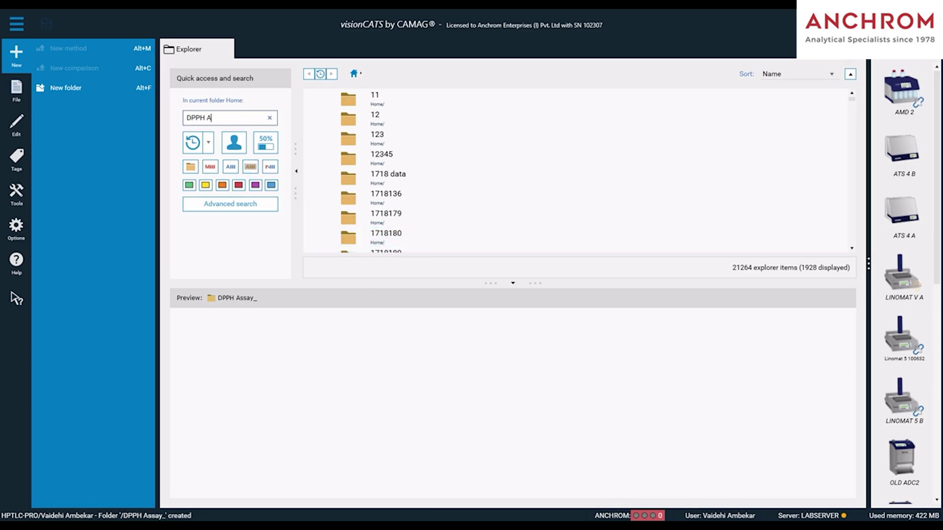
{"action": "key", "text": "Return"}
{"action": "double_click", "coordinate": [454, 179]}
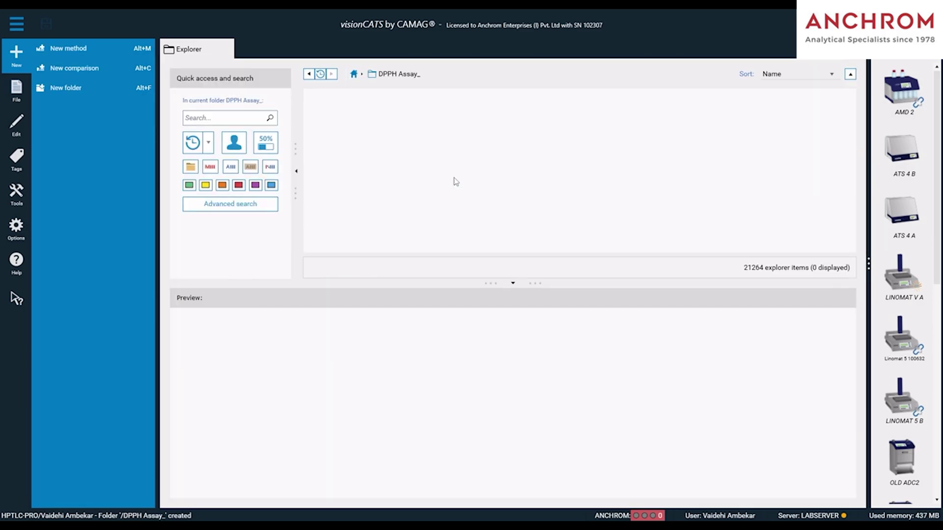
Create a new method named 'HPTLC_DPPH fingerprint' in this folder.
{"action": "left_click", "coordinate": [89, 48]}
{"action": "type", "text": "HPTLC_DPPH fingerprint"}
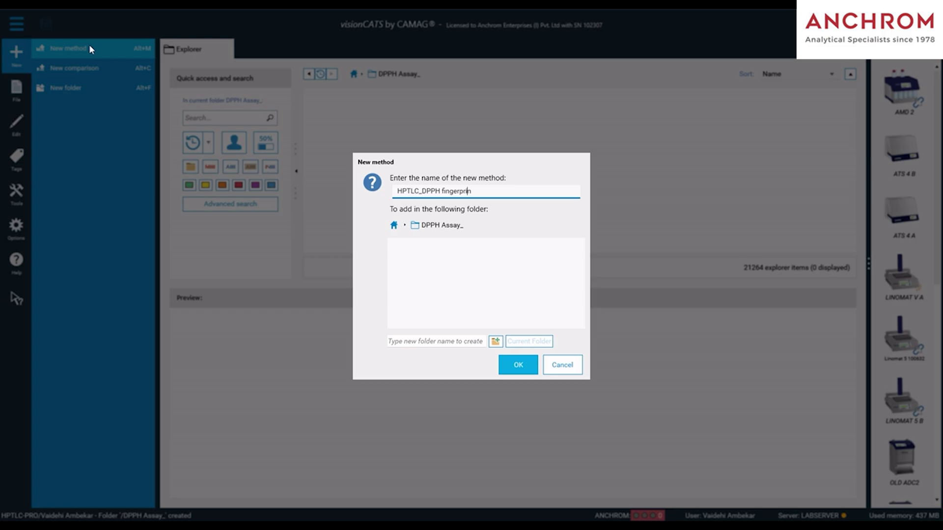
{"action": "left_click", "coordinate": [516, 365]}
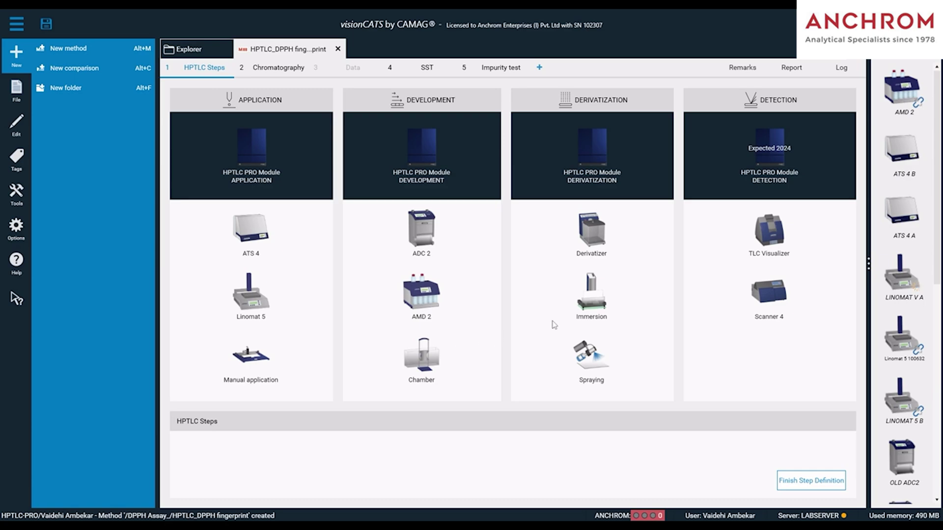
Add ATS 4 application, Chamber development and Immersion derivatization steps, with a TLC Visualizer detection before and after each.
{"action": "left_click", "coordinate": [755, 228]}
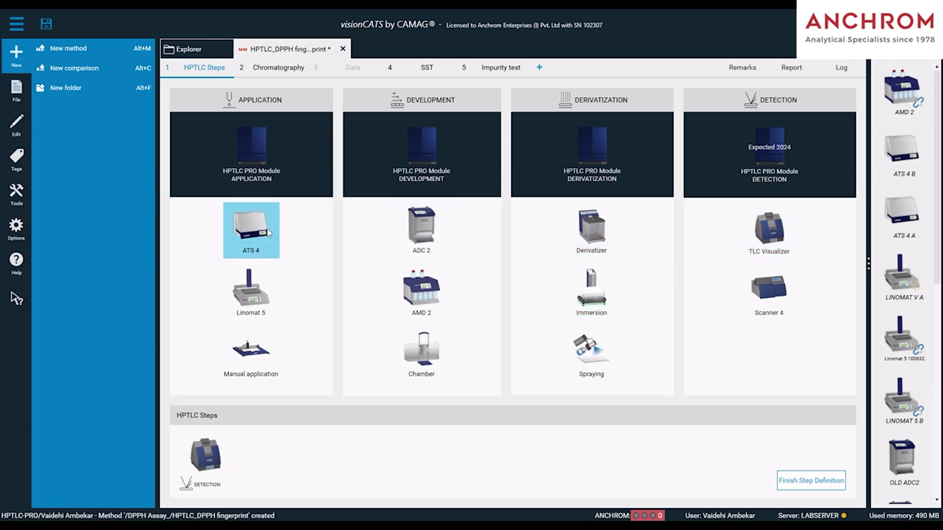
{"action": "left_click", "coordinate": [251, 228]}
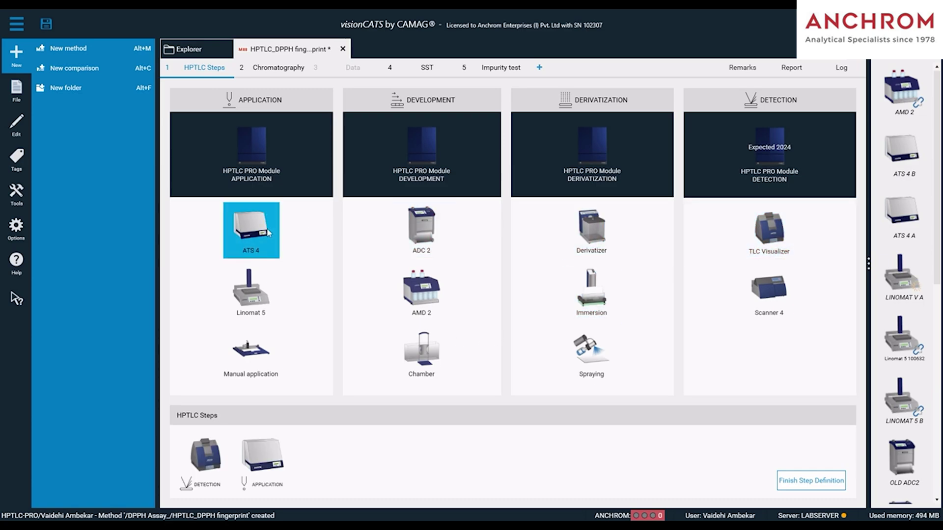
{"action": "left_click", "coordinate": [769, 228]}
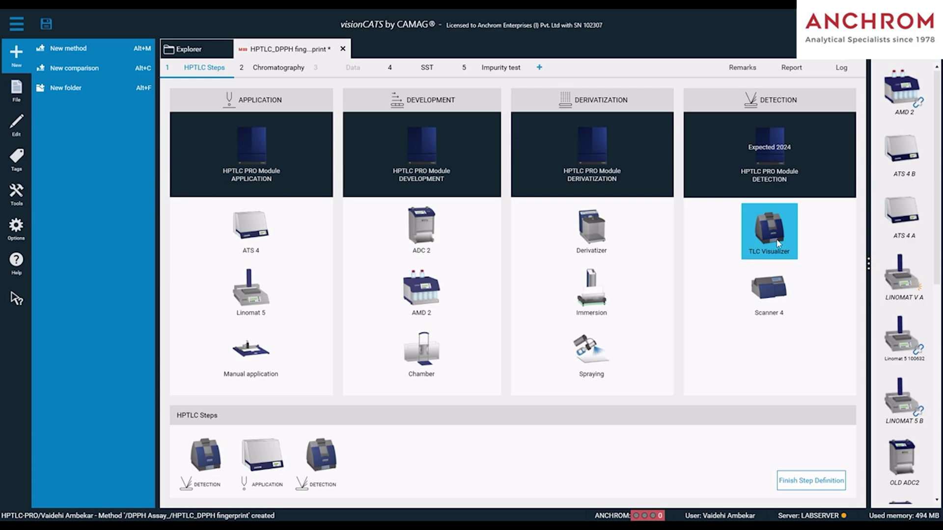
{"action": "left_click", "coordinate": [422, 350]}
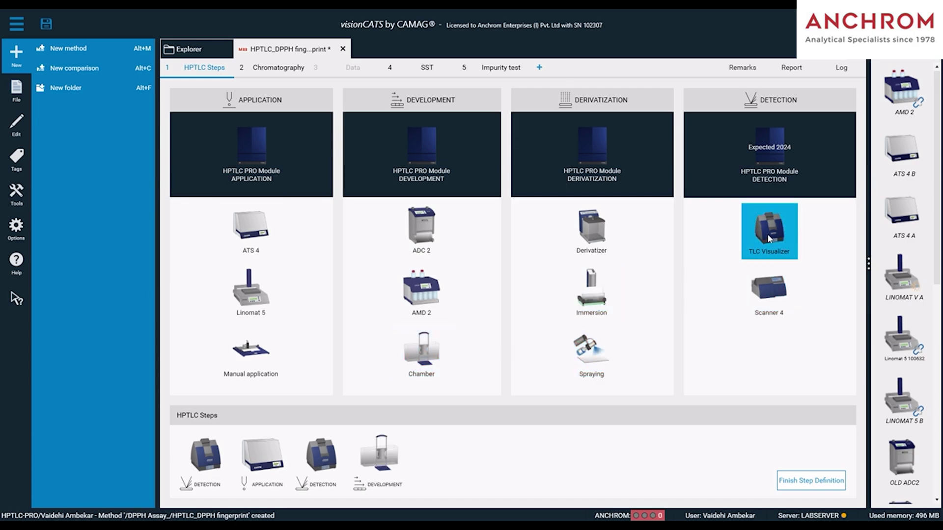
{"action": "left_click", "coordinate": [749, 241]}
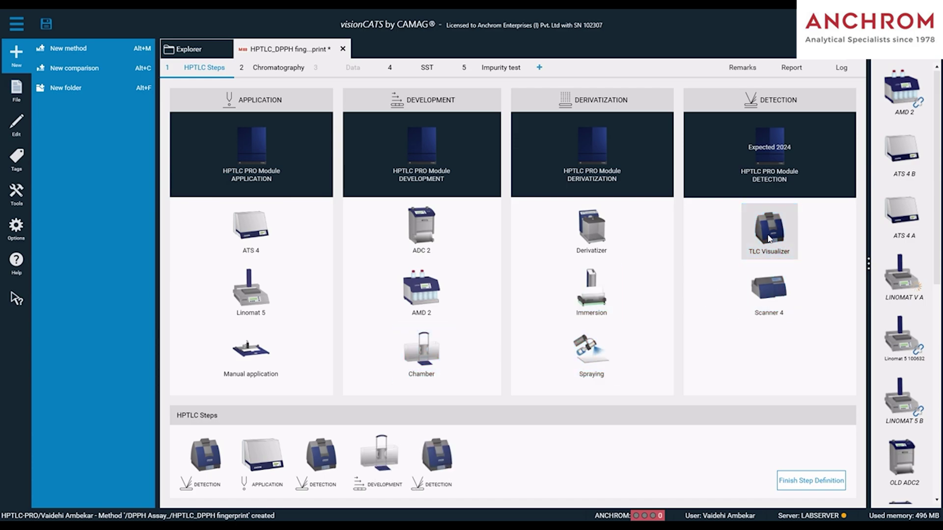
{"action": "left_click", "coordinate": [605, 295]}
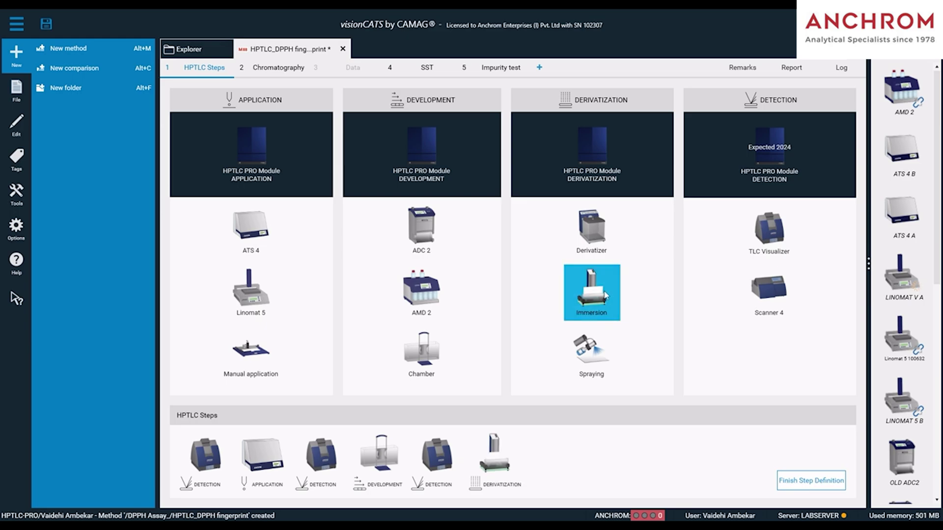
{"action": "left_click", "coordinate": [757, 250]}
Finish step definition and choose Merck TLC Al plates silica gel 60 F 254 as the plate.
{"action": "left_click", "coordinate": [781, 480]}
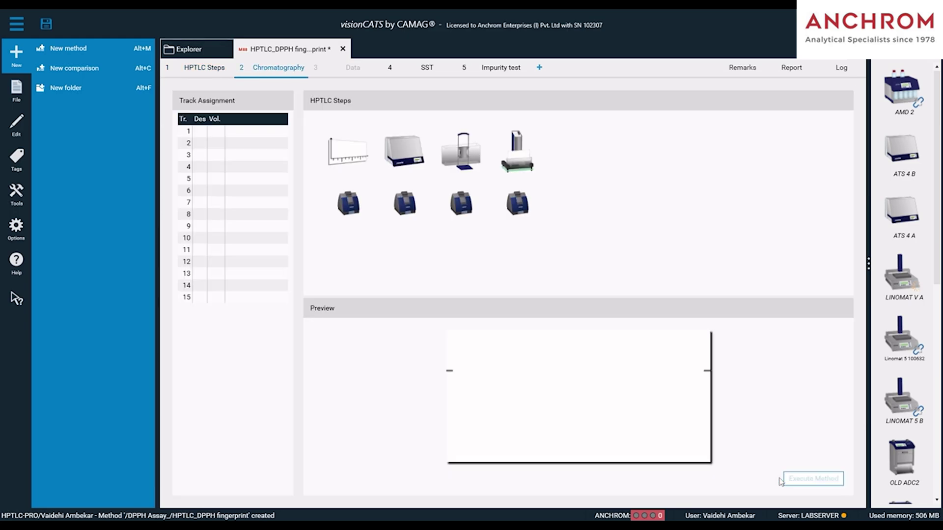
{"action": "left_click", "coordinate": [356, 168]}
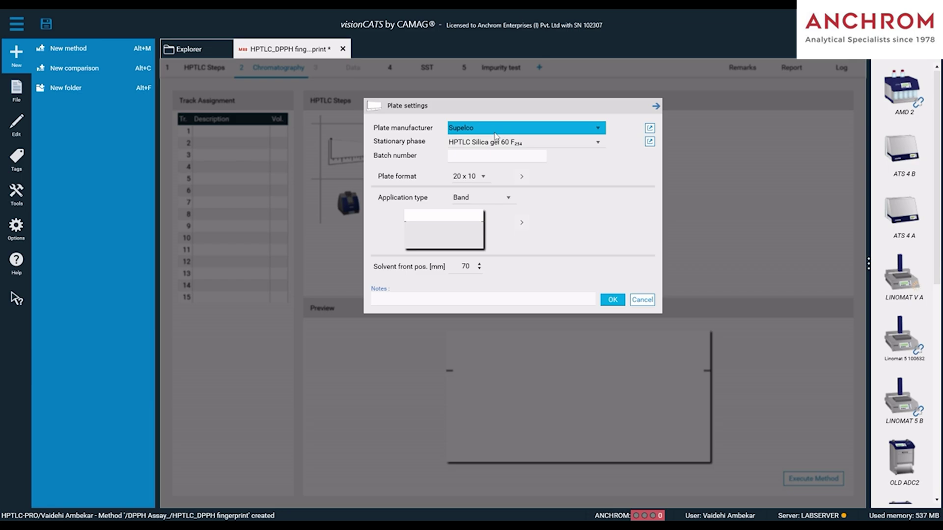
{"action": "left_click", "coordinate": [495, 135]}
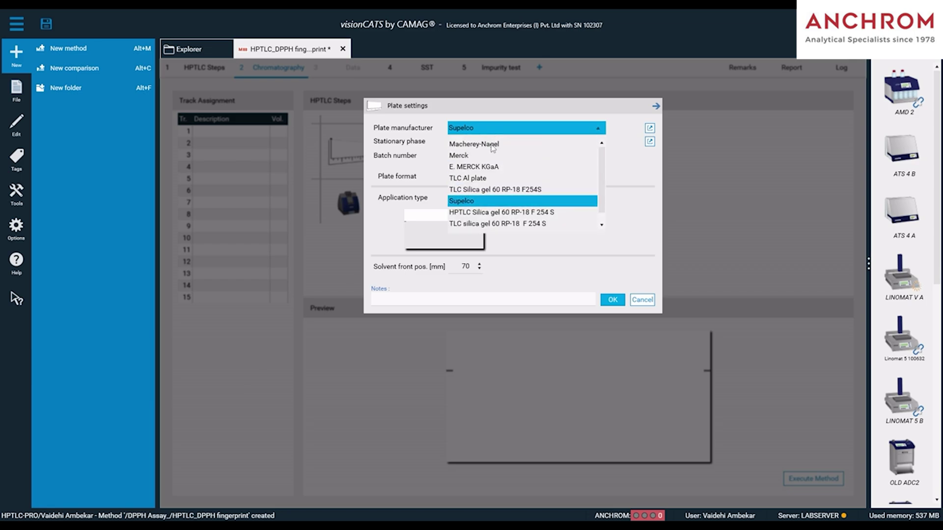
{"action": "left_click", "coordinate": [489, 154]}
{"action": "left_click", "coordinate": [488, 142]}
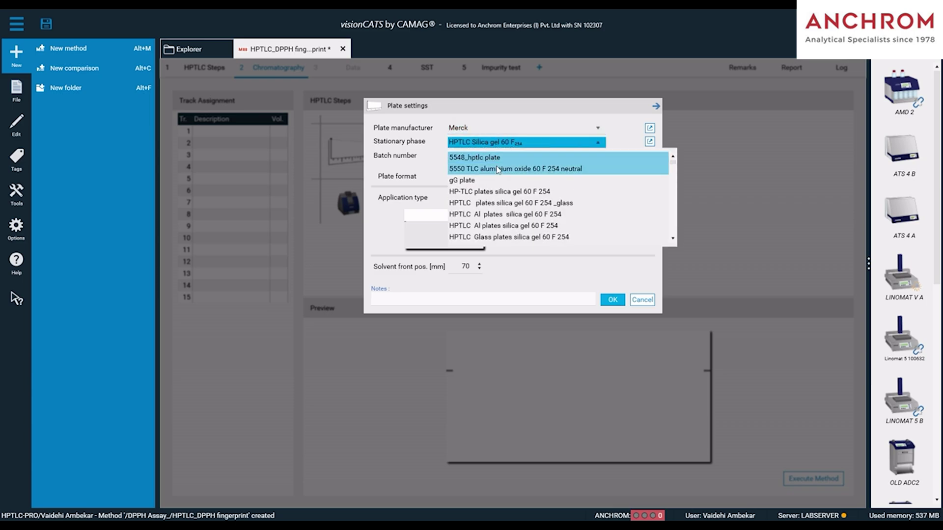
{"action": "scroll", "coordinate": [489, 222], "scroll_direction": "down", "scroll_amount": 5}
{"action": "left_click", "coordinate": [489, 224]}
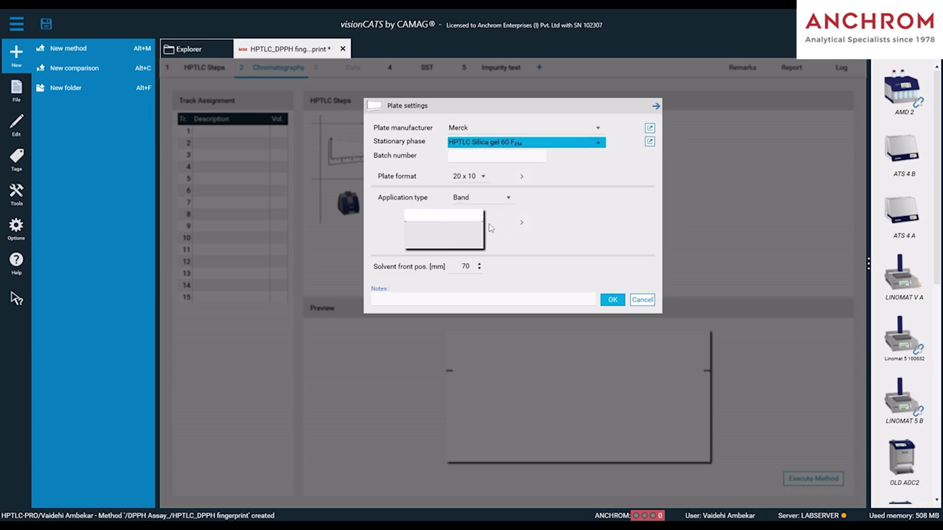
Raise the track distance to 14.4 mm and confirm the plate settings.
{"action": "left_click", "coordinate": [523, 223]}
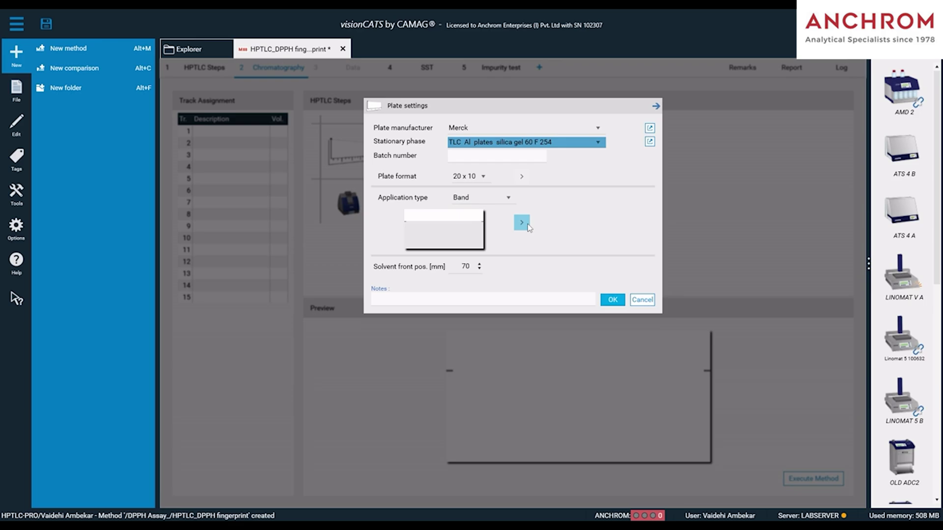
{"action": "left_click", "coordinate": [652, 228]}
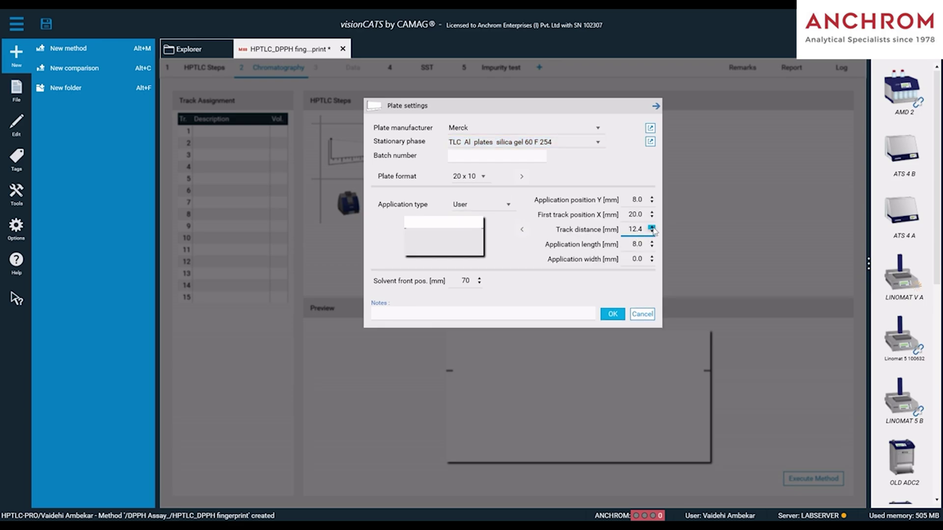
{"action": "left_click", "coordinate": [652, 227]}
{"action": "left_click", "coordinate": [651, 227]}
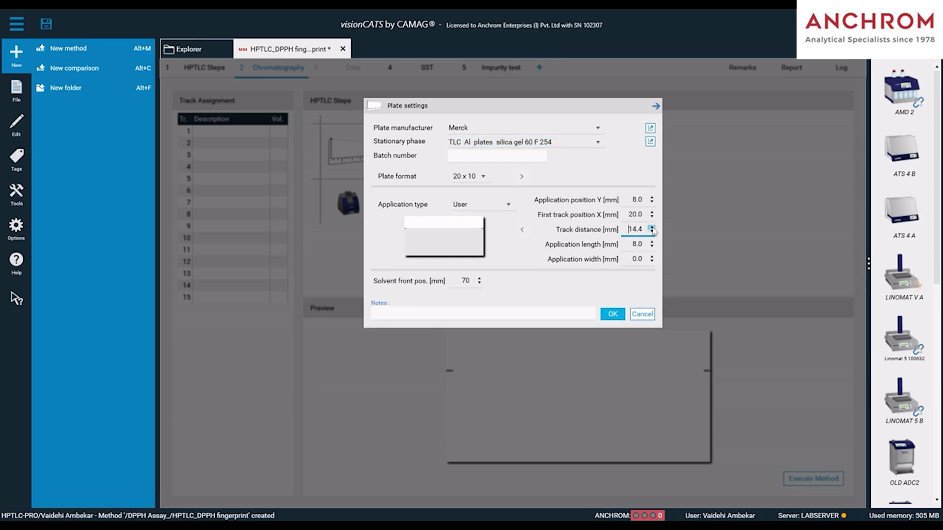
{"action": "left_click", "coordinate": [611, 316]}
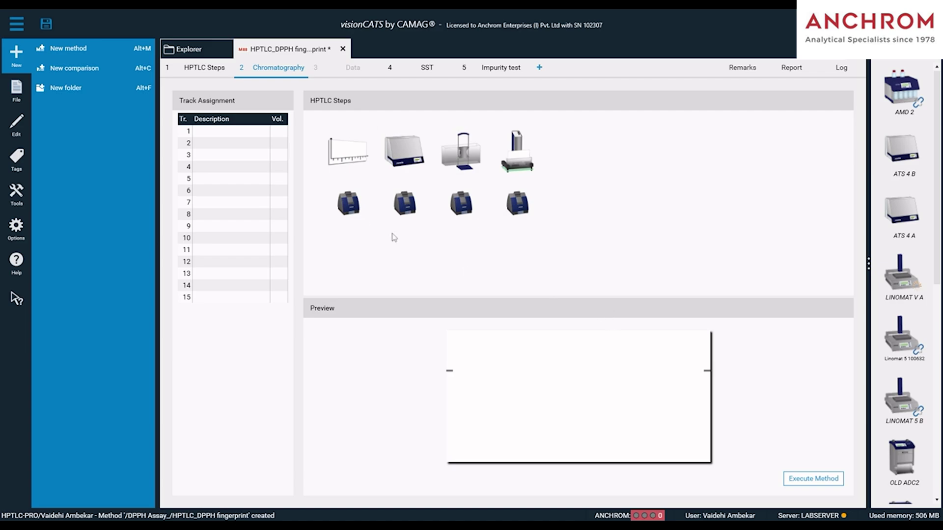
Set the first TLC Visualizer step to capture R White, R 254 and R 366 at Standard quality, without RT White.
{"action": "double_click", "coordinate": [357, 210]}
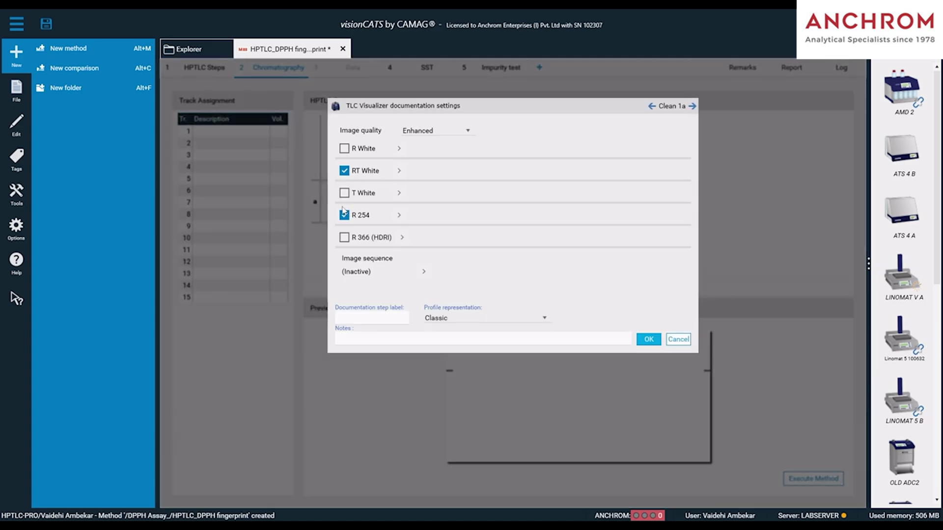
{"action": "left_click", "coordinate": [344, 148]}
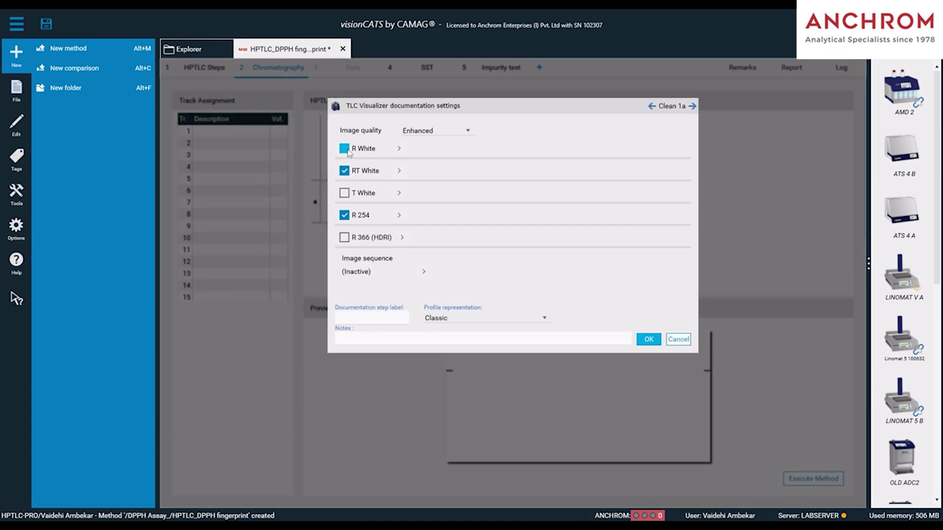
{"action": "left_click", "coordinate": [344, 237]}
{"action": "left_click", "coordinate": [345, 193]}
{"action": "left_click", "coordinate": [344, 170]}
{"action": "left_click", "coordinate": [430, 132]}
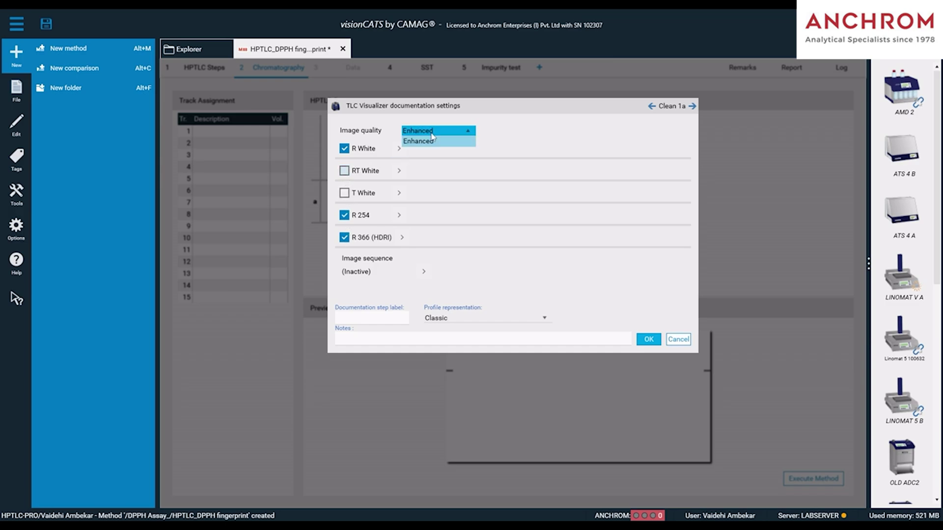
{"action": "left_click", "coordinate": [434, 143]}
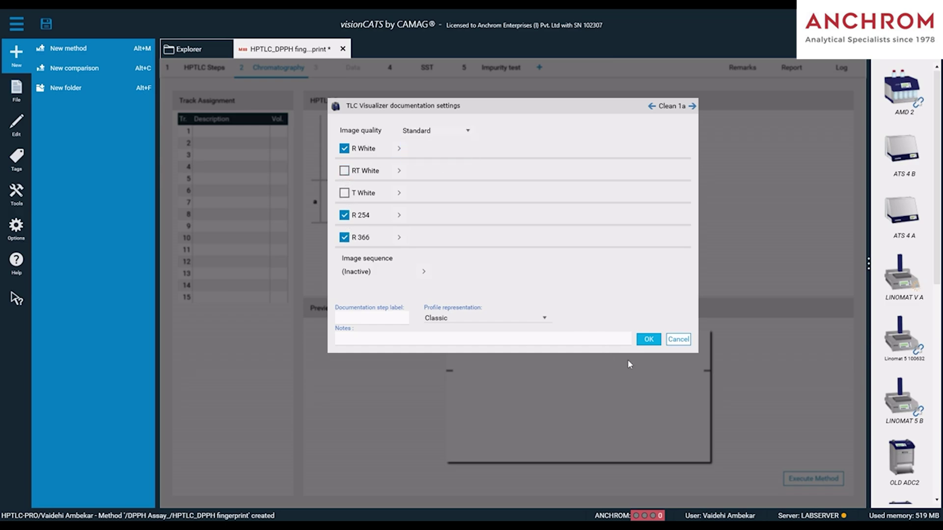
{"action": "left_click", "coordinate": [648, 339]}
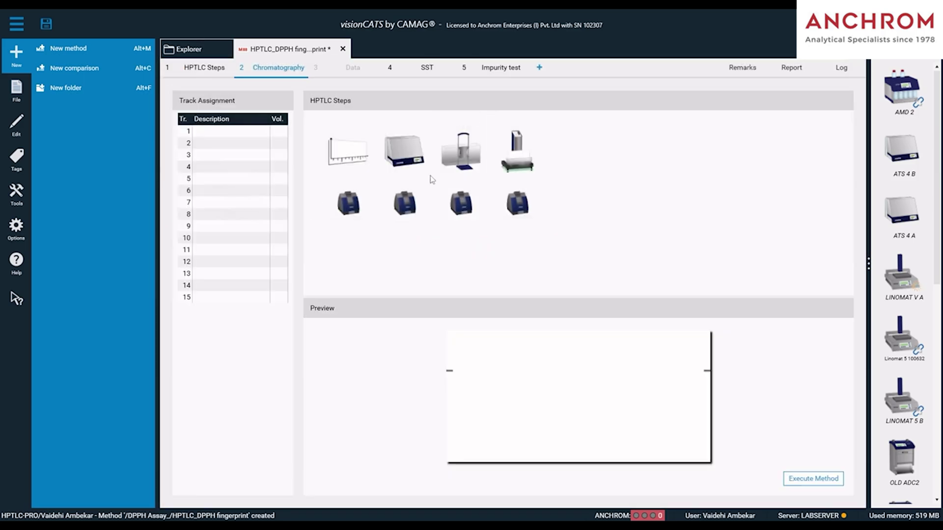
Keep methanol as the sample solvent in the ATS 4 application settings.
{"action": "left_click", "coordinate": [415, 160]}
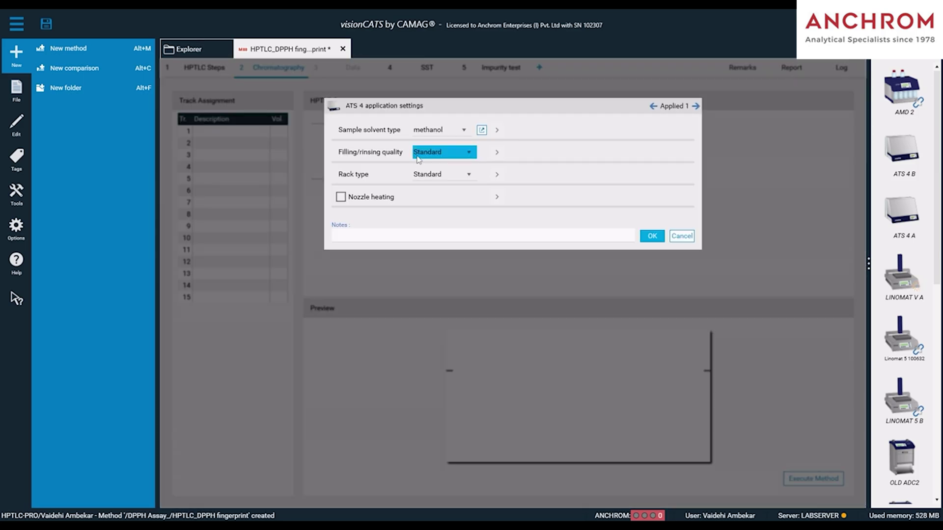
{"action": "left_click", "coordinate": [457, 131]}
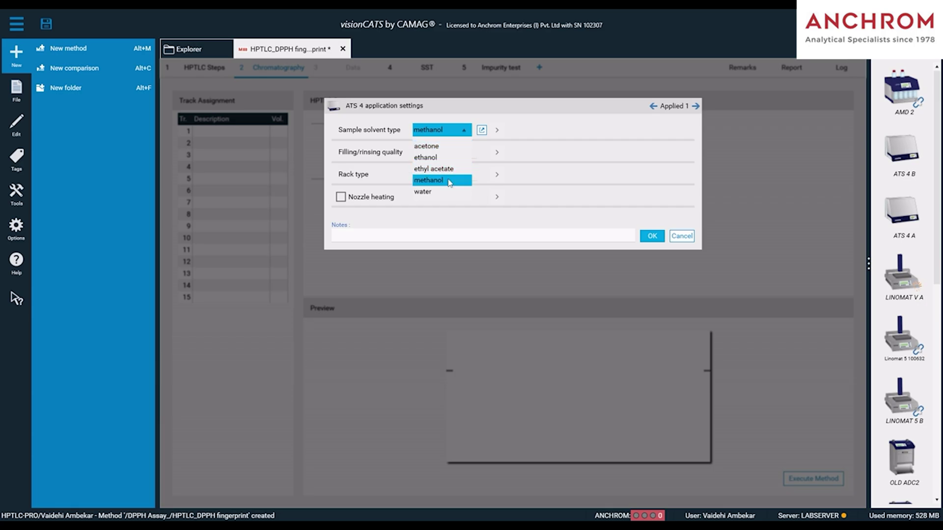
{"action": "left_click", "coordinate": [449, 182]}
{"action": "left_click", "coordinate": [662, 240]}
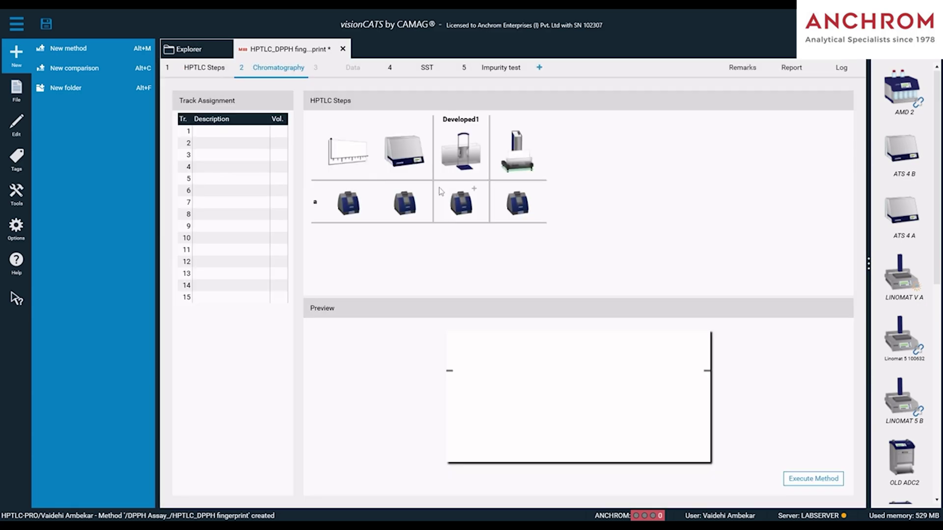
Set post-application imaging to Standard quality, dropping the RT White and T White images.
{"action": "double_click", "coordinate": [417, 201]}
{"action": "left_click", "coordinate": [419, 131]}
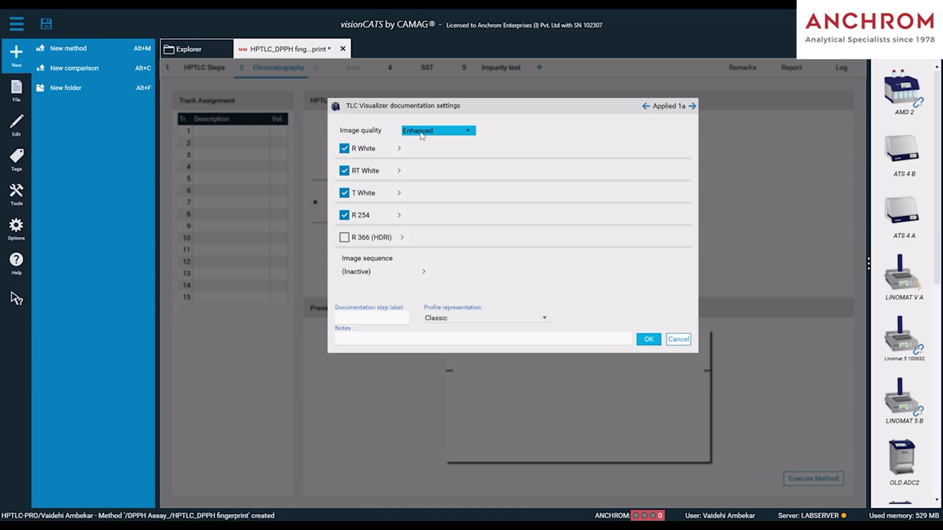
{"action": "left_click", "coordinate": [416, 143]}
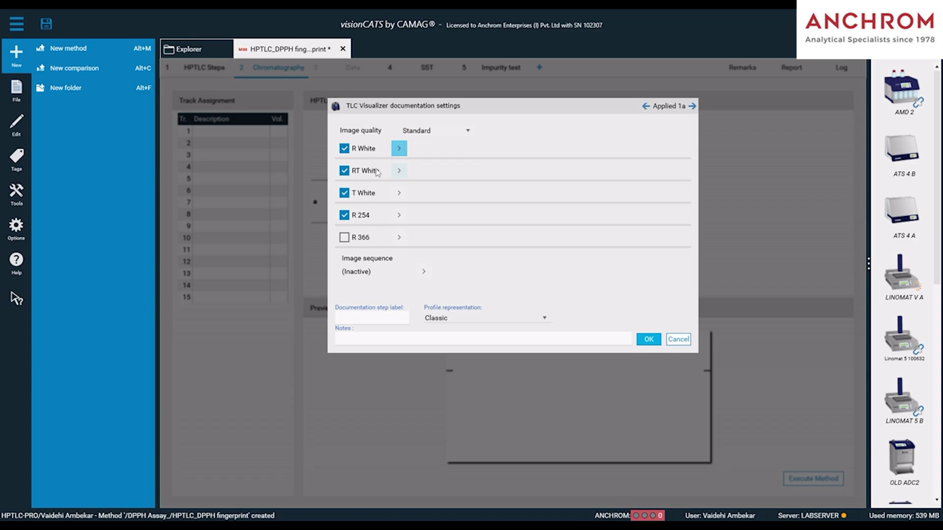
{"action": "left_click", "coordinate": [344, 170]}
{"action": "left_click", "coordinate": [345, 193]}
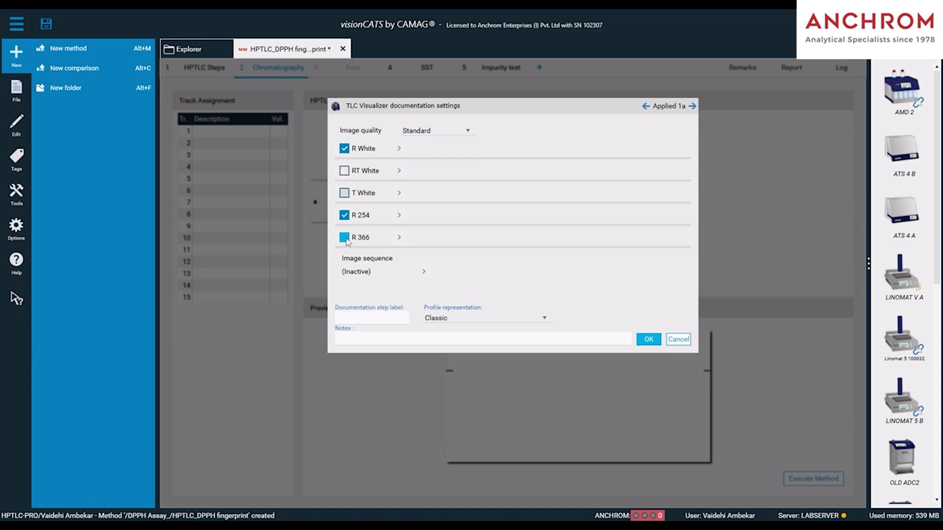
{"action": "left_click", "coordinate": [647, 340]}
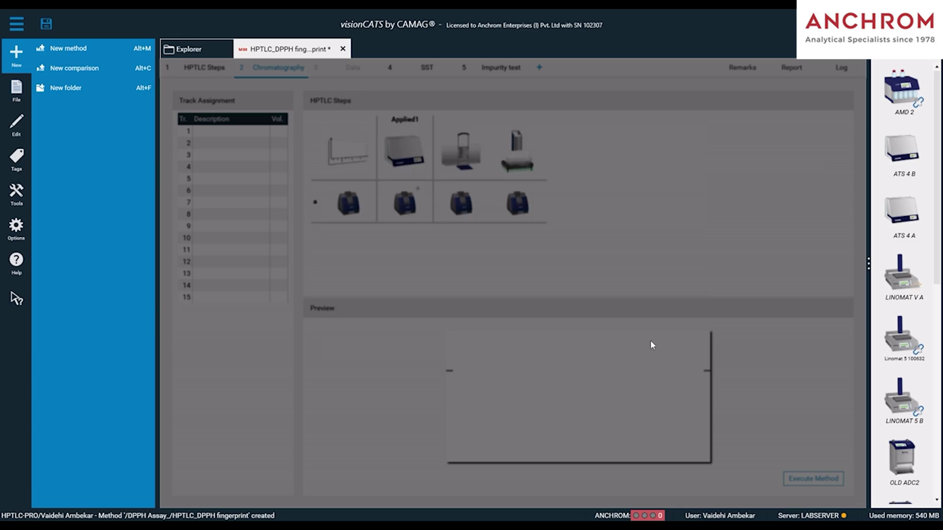
Choose the acetic acid, ethyl acetate, formic acid, water 11:100:11:27 mobile phase with 20 mL rear trough volume.
{"action": "left_click", "coordinate": [462, 142]}
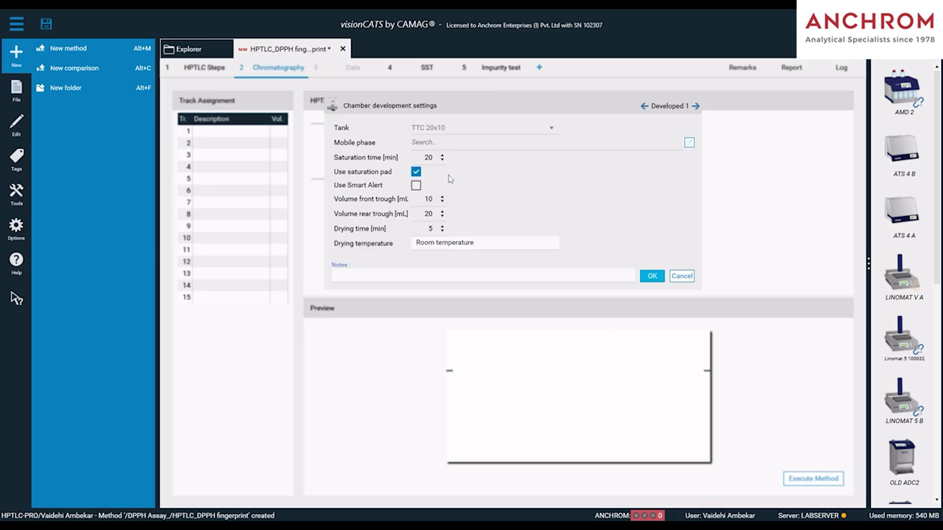
{"action": "left_click", "coordinate": [460, 142]}
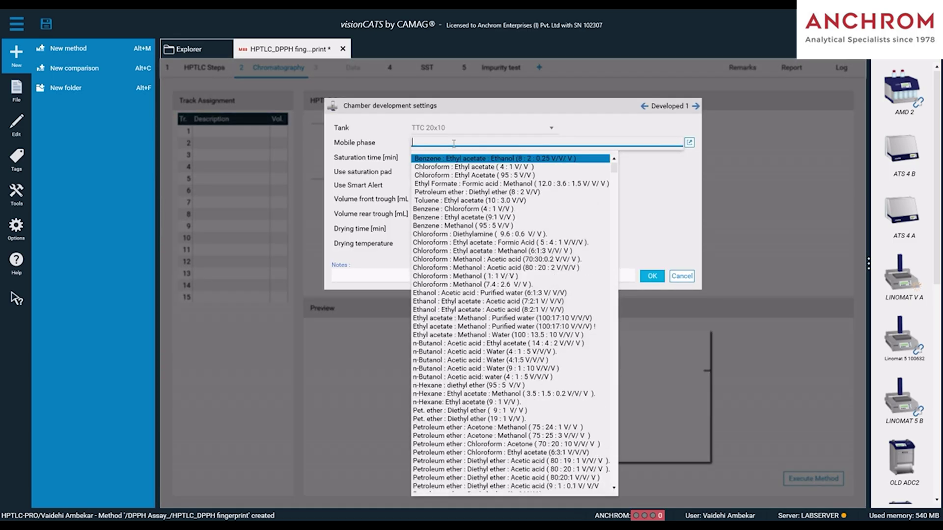
{"action": "type", "text": "Ethyl acetate"}
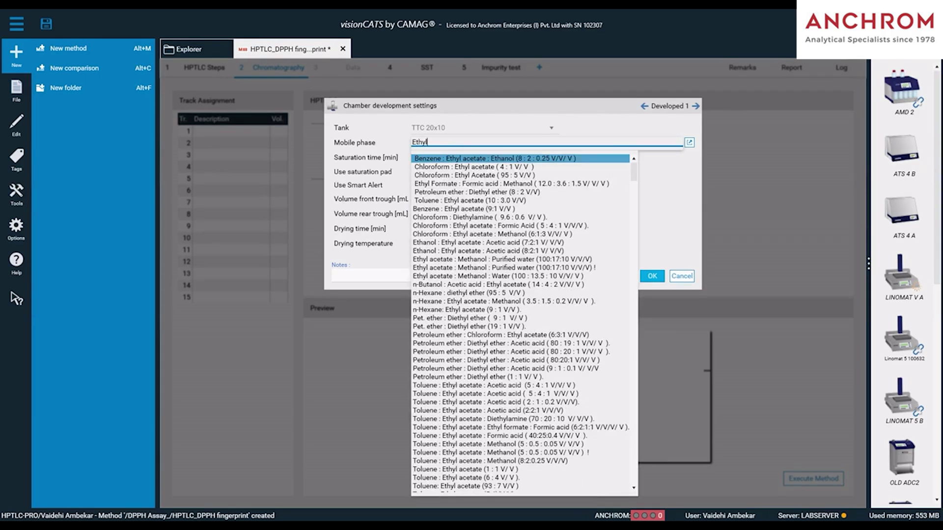
{"action": "left_click", "coordinate": [594, 477]}
{"action": "left_click", "coordinate": [429, 218]}
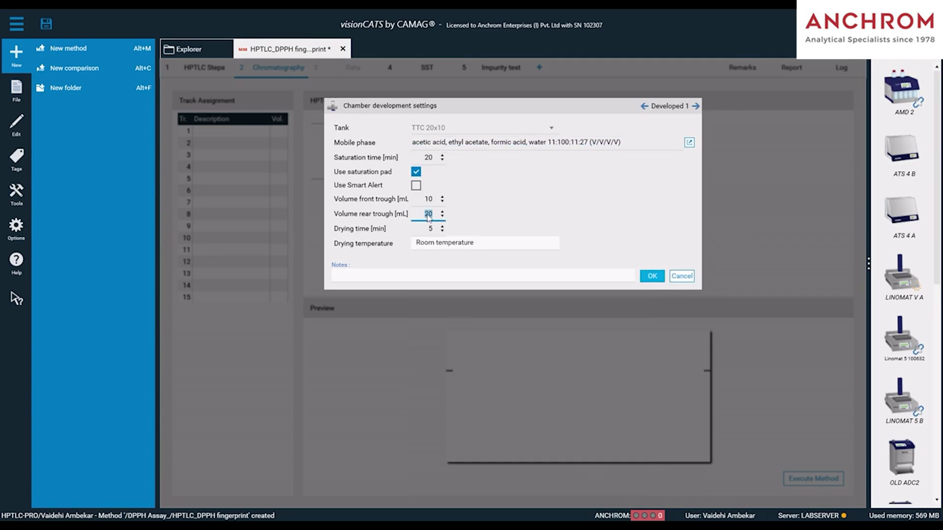
Confirm the chamber development settings and the Enhanced-quality R White, R 254, R 366 post-development imaging.
{"action": "left_click", "coordinate": [651, 276]}
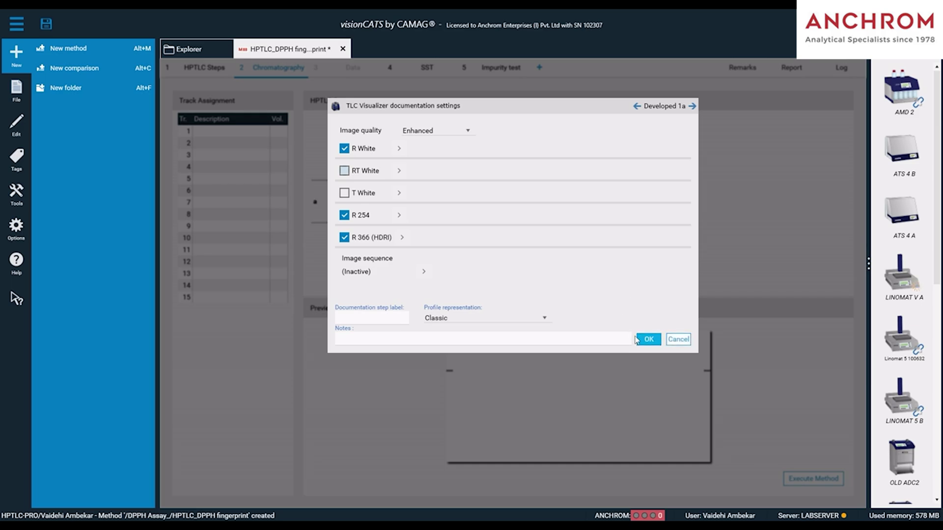
{"action": "left_click", "coordinate": [647, 339]}
Name the immersion reagent 'DPPH reagent', prepared as 200 mg DPPH in 200 mL ethanol.
{"action": "double_click", "coordinate": [390, 203]}
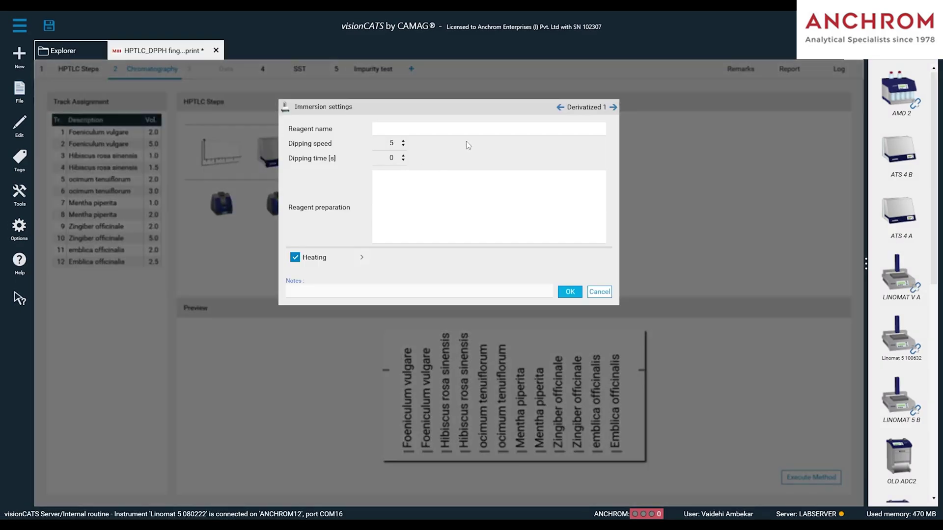
{"action": "left_click", "coordinate": [469, 131]}
{"action": "type", "text": "D"}
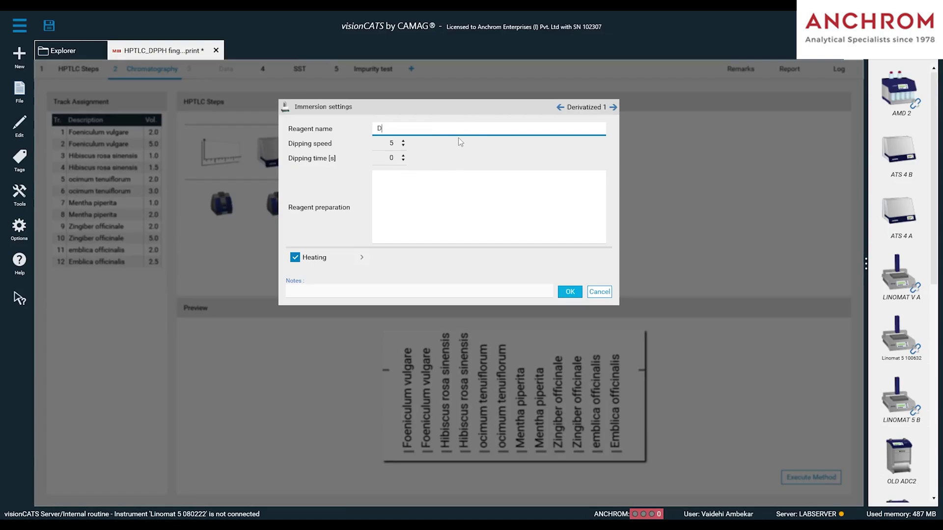
{"action": "type", "text": "PPH reagent"}
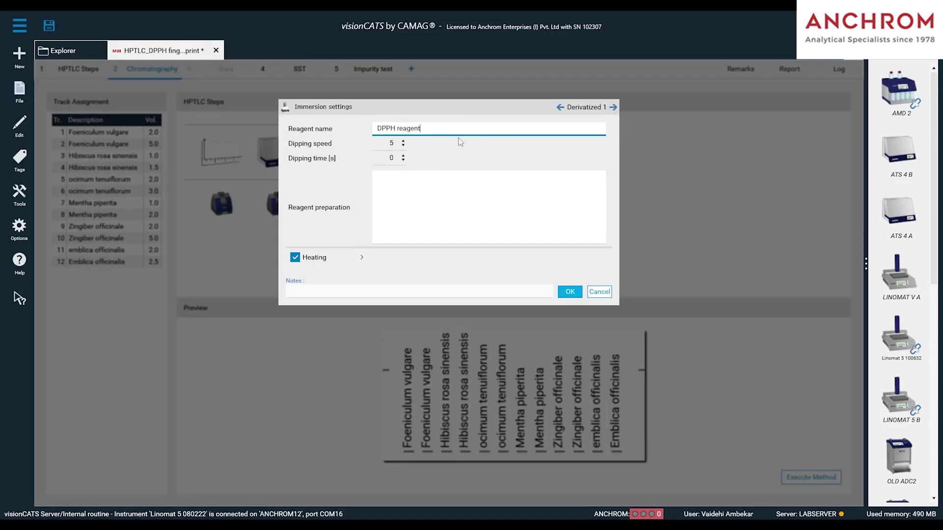
{"action": "left_click", "coordinate": [410, 173]}
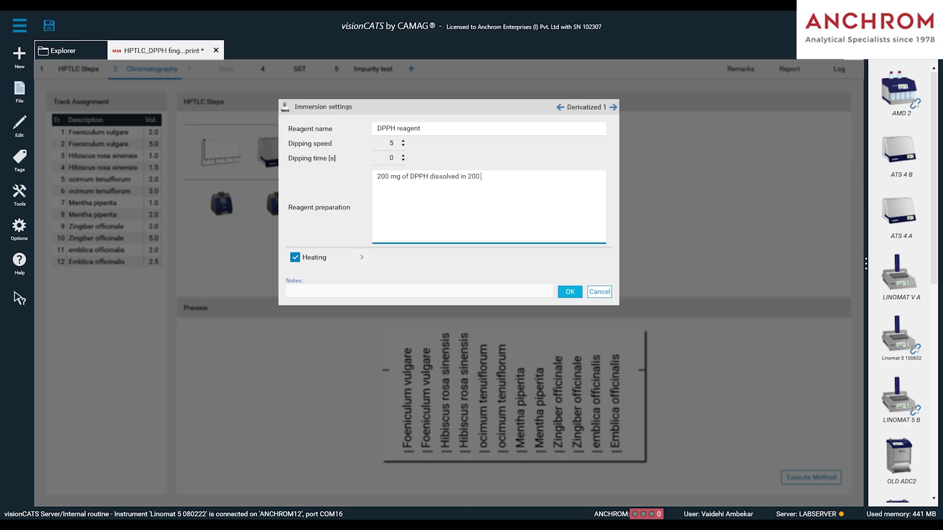
{"action": "left_click", "coordinate": [294, 257]}
{"action": "left_click", "coordinate": [569, 292]}
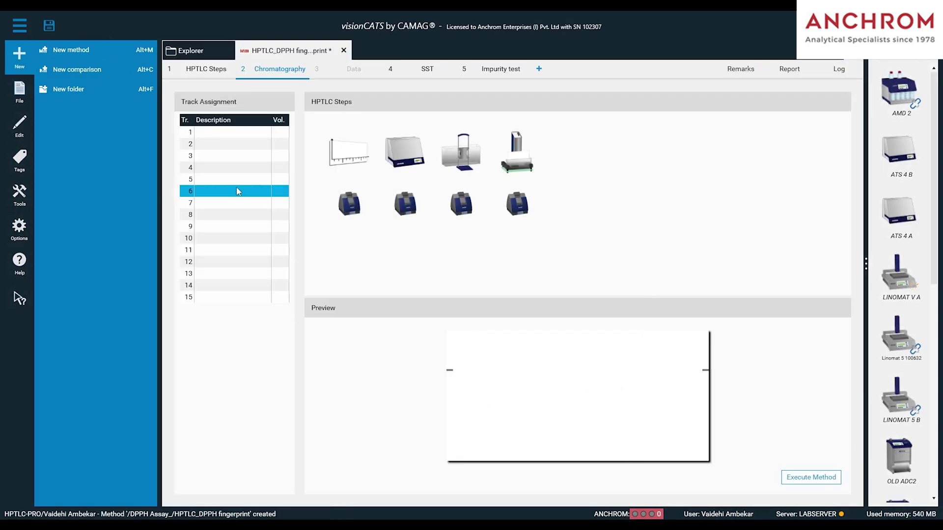
Enter track descriptions Foeniculum vulgare, ocimum tenuiflorum (volume 3) and Mentha piperita.
{"action": "double_click", "coordinate": [237, 189]}
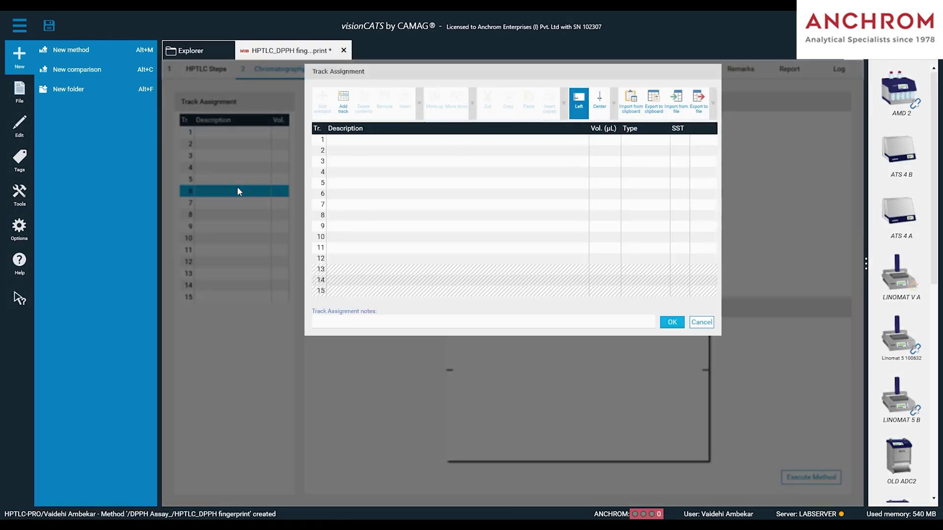
{"action": "type", "text": "Foeniculum"}
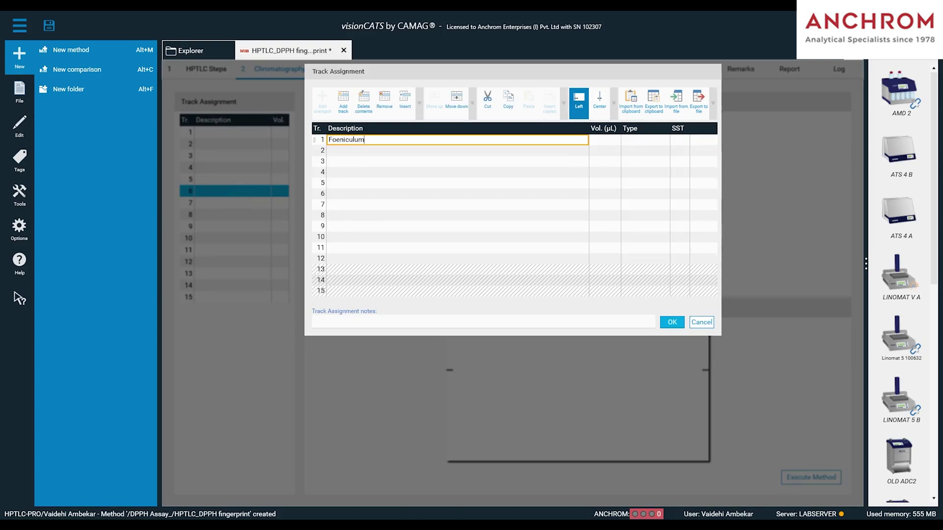
{"action": "type", "text": " vulgare"}
{"action": "key", "text": "Return"}
{"action": "left_click", "coordinate": [458, 161]}
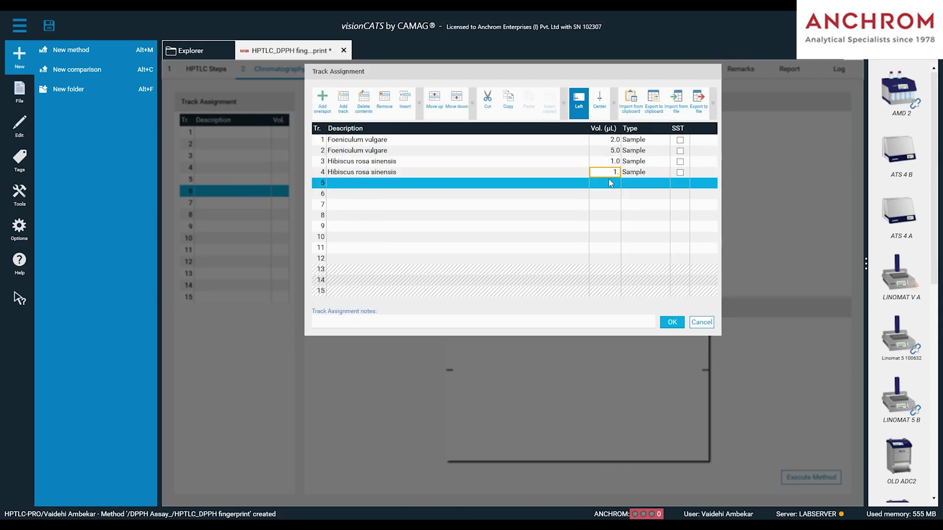
{"action": "type", "text": "ocimu"}
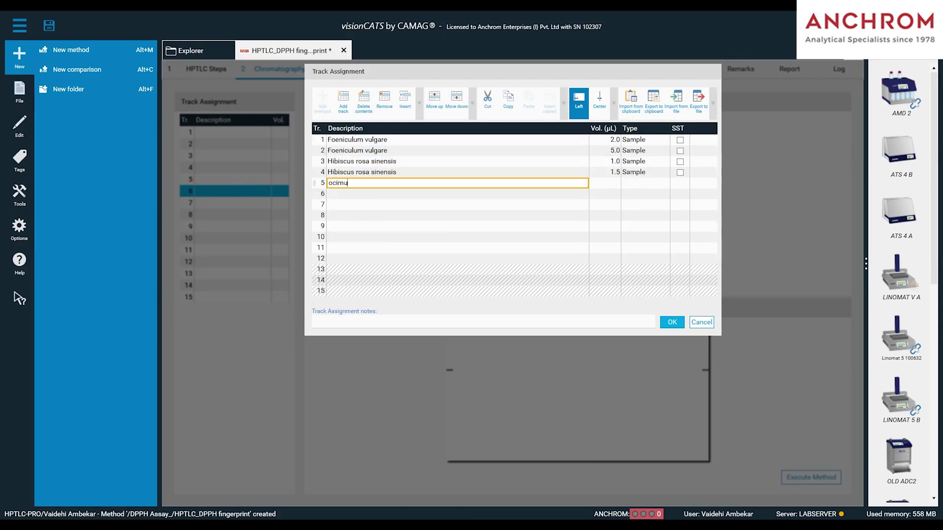
{"action": "type", "text": "m tenuiflorum"}
{"action": "key", "text": "Return"}
{"action": "type", "text": "3"}
{"action": "key", "text": "Return"}
{"action": "type", "text": "Mentha pi"}
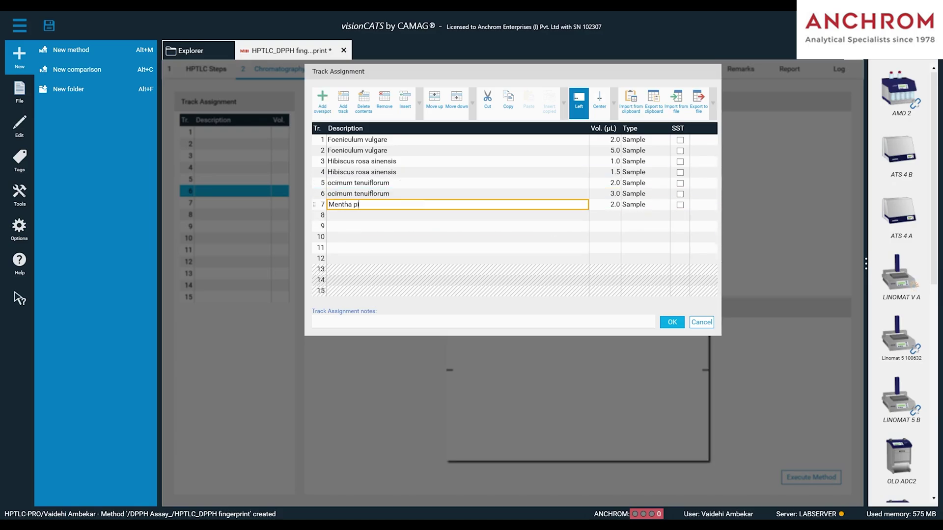
{"action": "type", "text": "perita"}
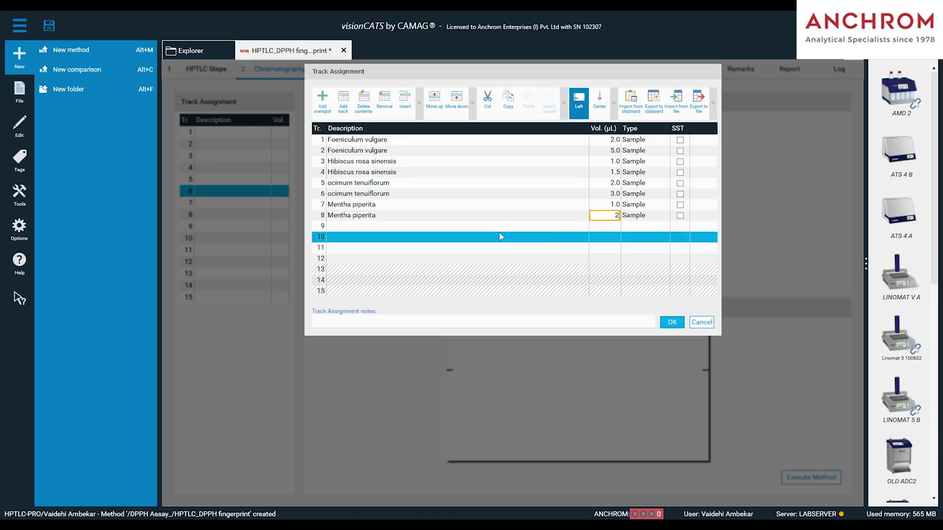
Add Zingiber officinale (volume 2) and Emblica officinalis tracks, confirm all twelve, and execute the method.
{"action": "type", "text": "Zingiber officinale"}
{"action": "key", "text": "Return"}
{"action": "type", "text": "2"}
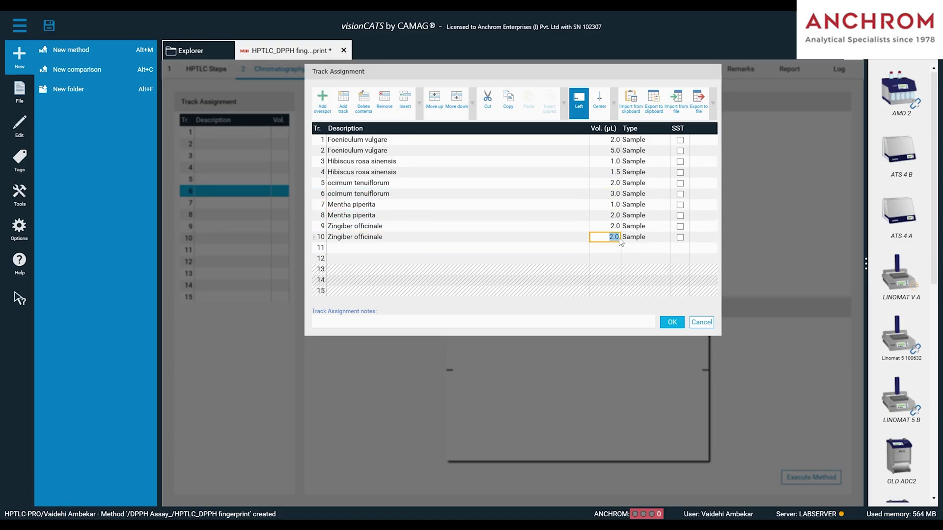
{"action": "key", "text": "Return"}
{"action": "type", "text": "emblica officinalis"}
{"action": "key", "text": "Return"}
{"action": "type", "text": "Em"}
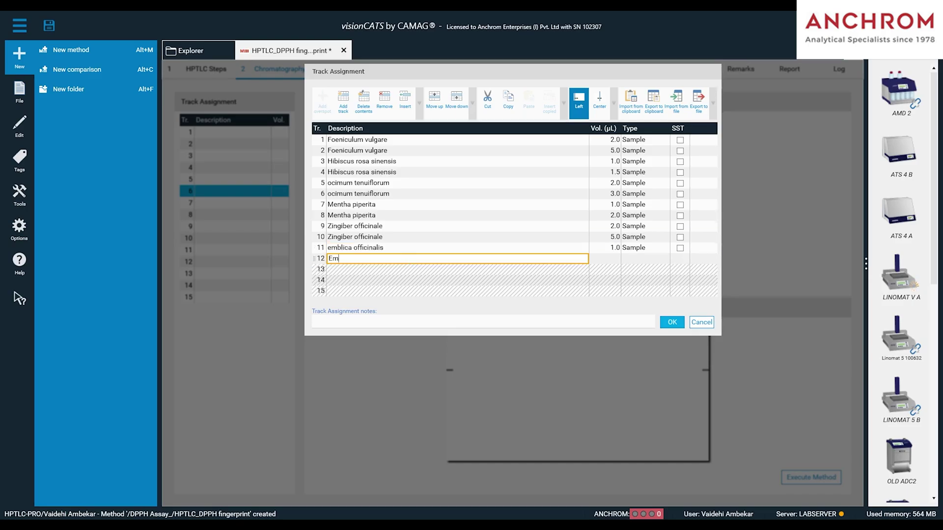
{"action": "type", "text": "blica officinalis"}
{"action": "left_click", "coordinate": [611, 259]}
{"action": "left_click", "coordinate": [671, 322]}
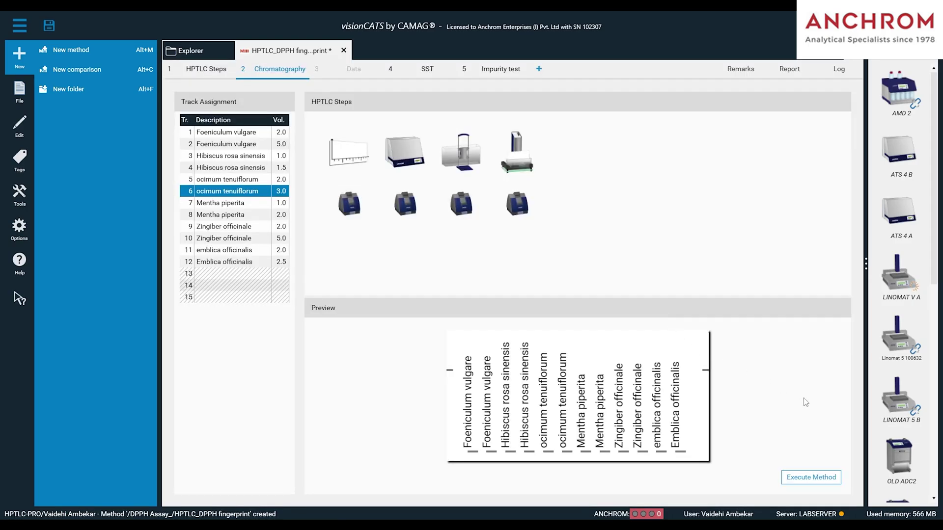
{"action": "left_click", "coordinate": [800, 474]}
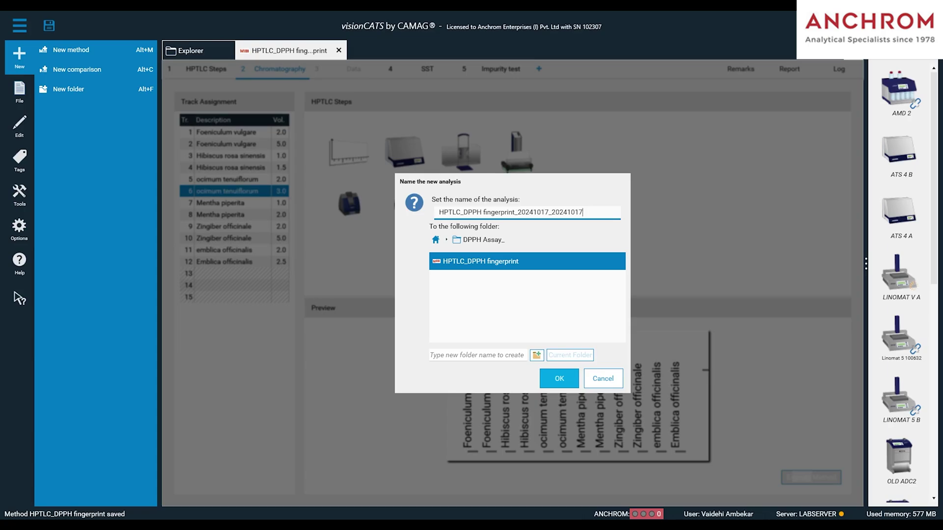
Accept the name HPTLC_DPPH fingerprint_20241017 in the DPPH Assay_ folder and create the analysis.
{"action": "left_click", "coordinate": [567, 388]}
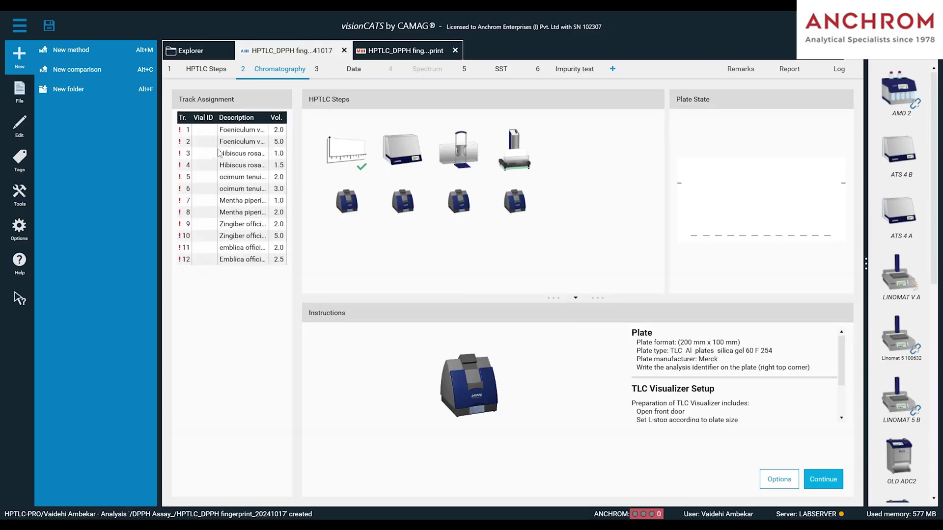
Enter vial IDs SA, SA, SB, SB, SC, SC, SD, SD, SE, SE, SF, SF for the twelve tracks.
{"action": "left_click", "coordinate": [225, 143]}
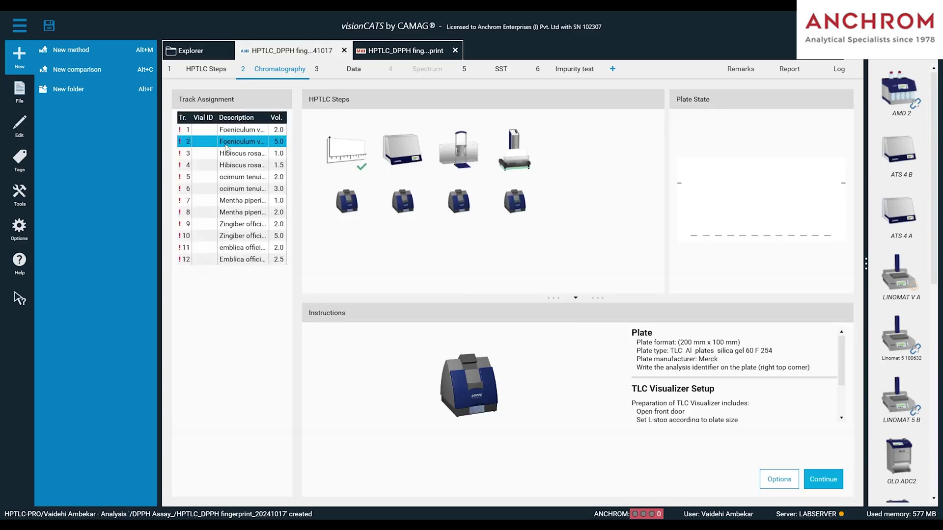
{"action": "double_click", "coordinate": [231, 139]}
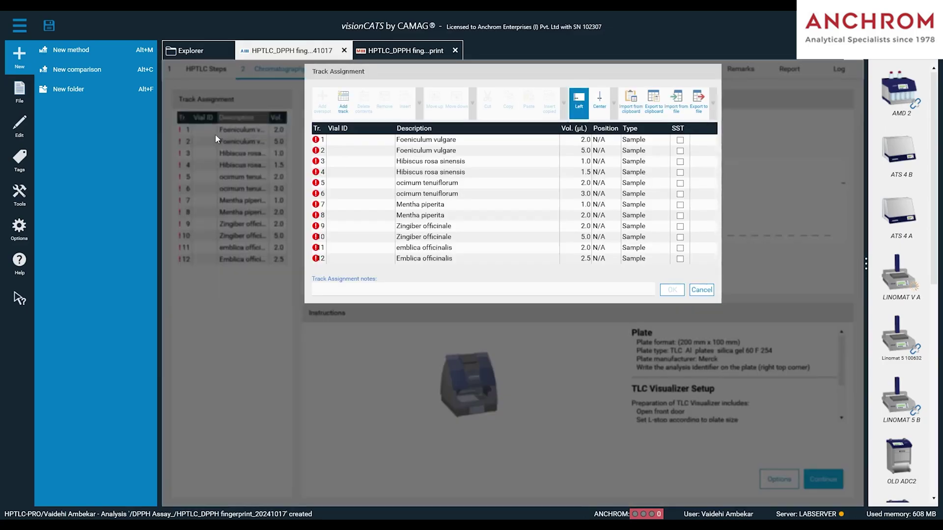
{"action": "left_click", "coordinate": [353, 140]}
{"action": "type", "text": "SA"}
{"action": "key", "text": "Return"}
{"action": "type", "text": "SA"}
{"action": "key", "text": "Return"}
{"action": "type", "text": "SB"}
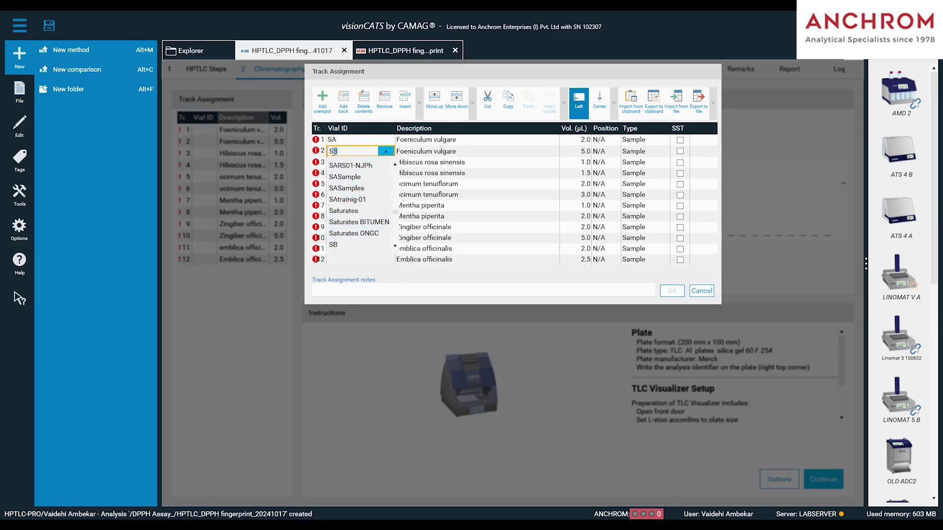
{"action": "key", "text": "Return"}
{"action": "type", "text": "SB"}
{"action": "key", "text": "Return"}
{"action": "type", "text": "SC"}
{"action": "key", "text": "Return"}
{"action": "type", "text": "SC"}
{"action": "key", "text": "Return"}
{"action": "type", "text": "SD"}
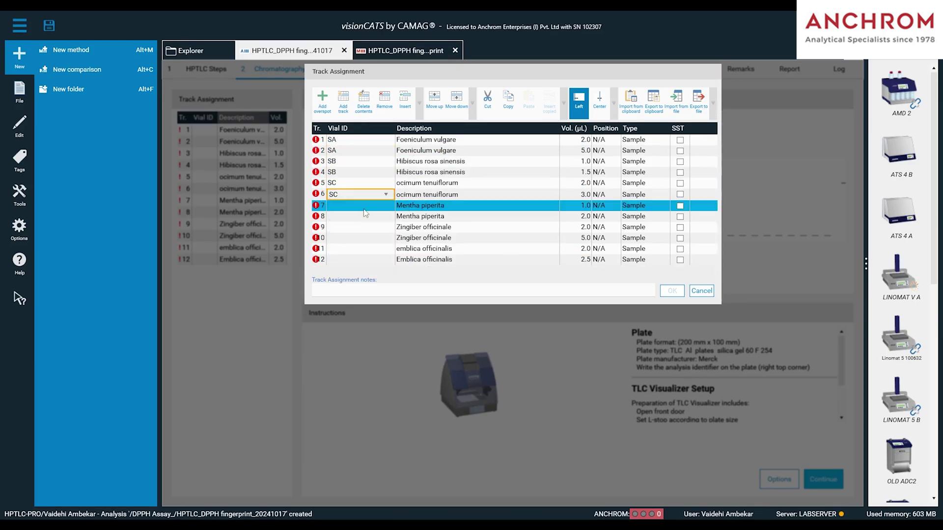
{"action": "key", "text": "Return"}
{"action": "type", "text": "SD"}
{"action": "key", "text": "Return"}
{"action": "type", "text": "SE SE SF"}
{"action": "key", "text": "Return"}
{"action": "type", "text": "SF"}
{"action": "key", "text": "Return"}
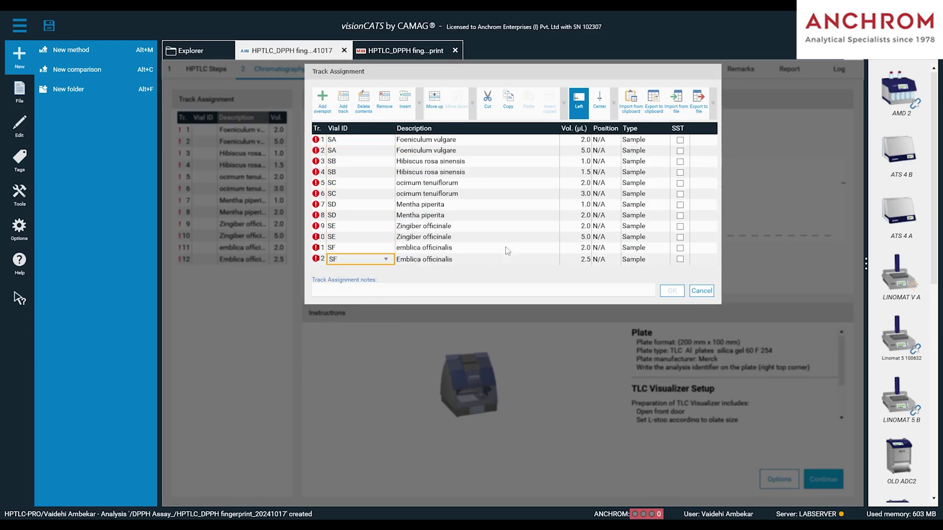
Pick track 5's rack position and confirm the vial IDs and rack positions.
{"action": "left_click", "coordinate": [605, 185]}
{"action": "left_click", "coordinate": [605, 185]}
{"action": "left_click", "coordinate": [558, 254]}
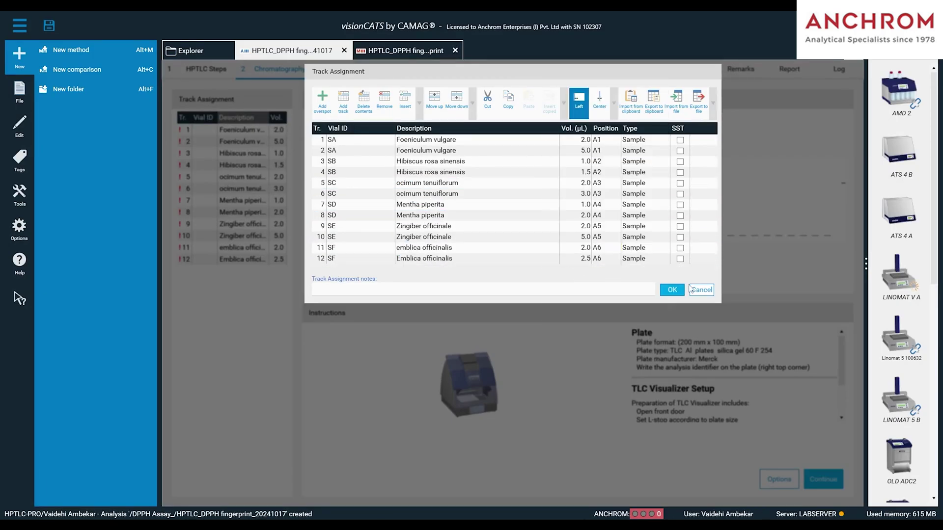
{"action": "left_click", "coordinate": [672, 289]}
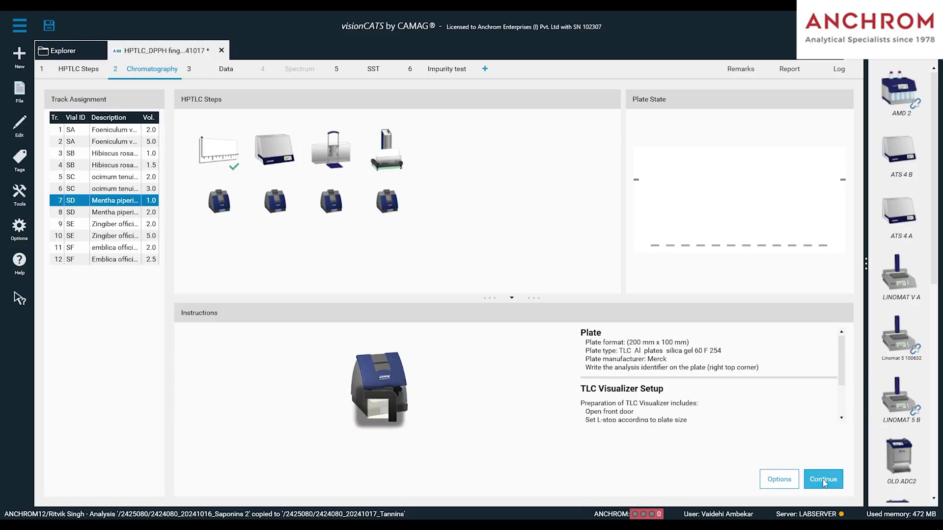
Capture the blank plate image and advance the analysis to the ATS 4 application setup.
{"action": "left_click", "coordinate": [823, 479]}
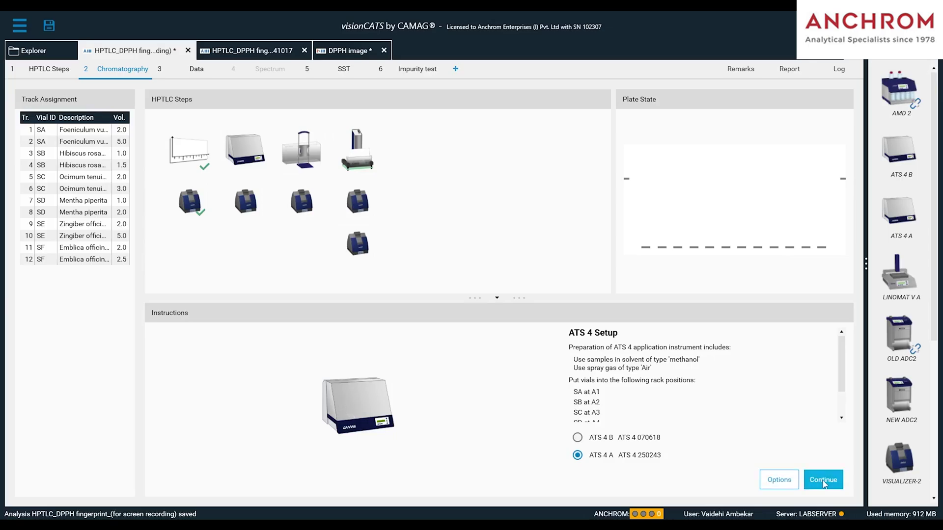
Apply the samples with the ATS 4, capture three images of the applied plate, and accept them all.
{"action": "left_click", "coordinate": [823, 481]}
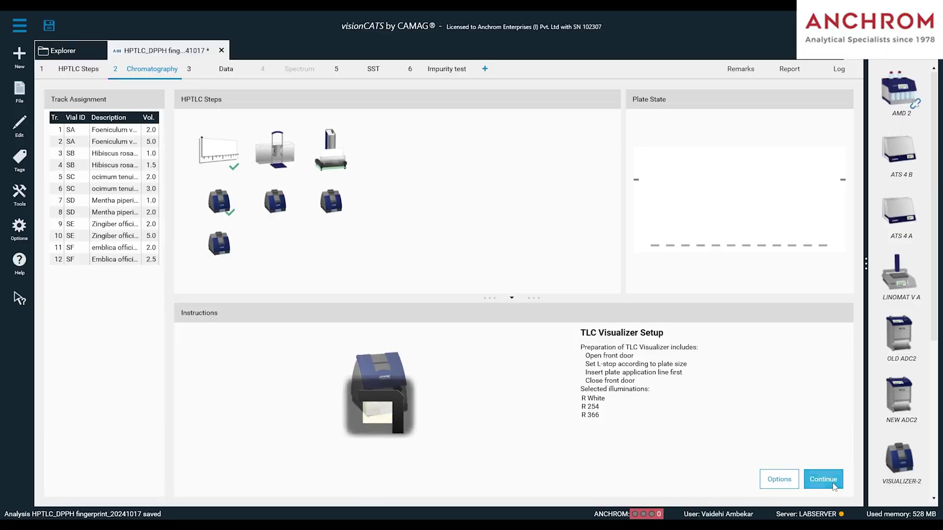
{"action": "left_click", "coordinate": [833, 483]}
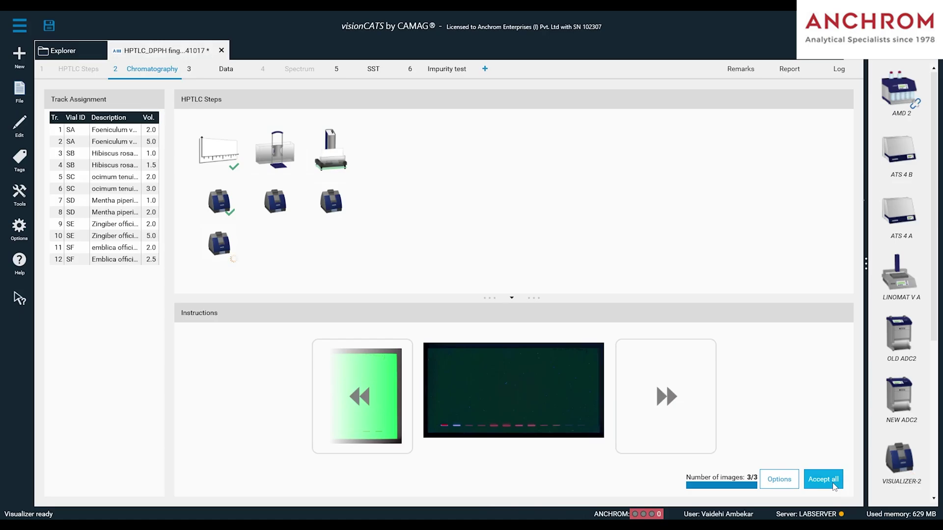
{"action": "left_click", "coordinate": [823, 479]}
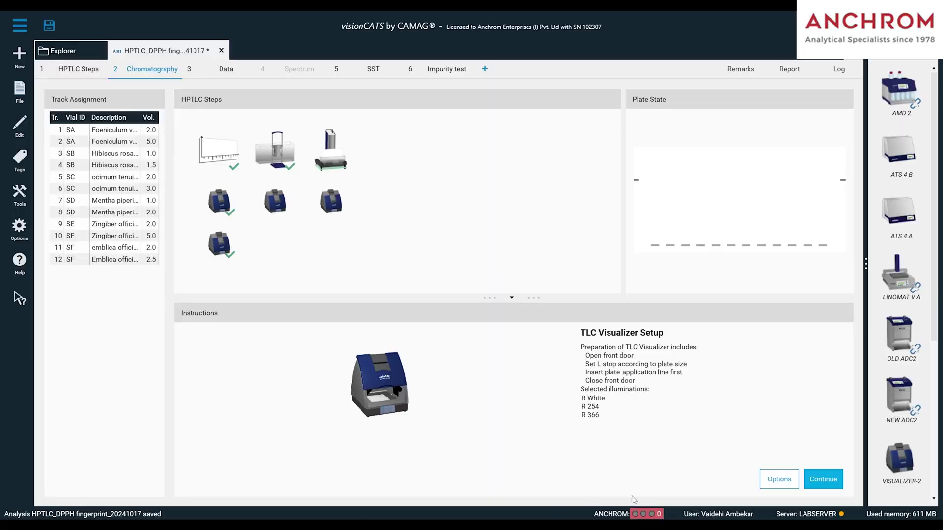
Capture the developed-plate images and accept them all.
{"action": "left_click", "coordinate": [841, 483]}
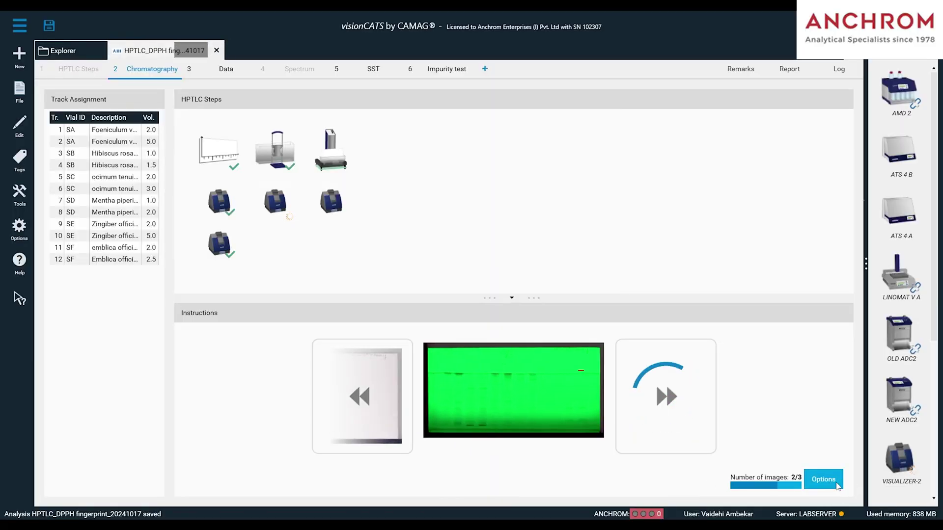
{"action": "left_click", "coordinate": [836, 484]}
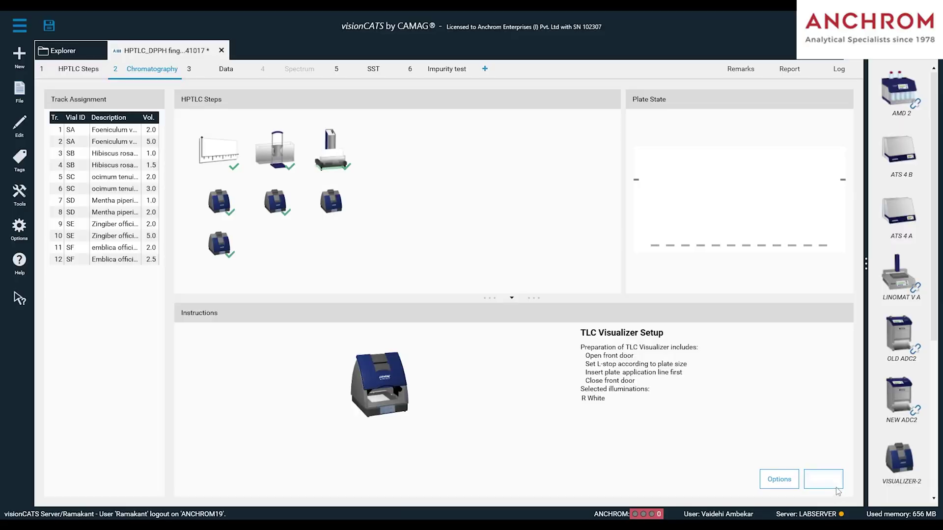
Begin capturing the single R White image of the DPPH-derivatized plate.
{"action": "left_click", "coordinate": [835, 484]}
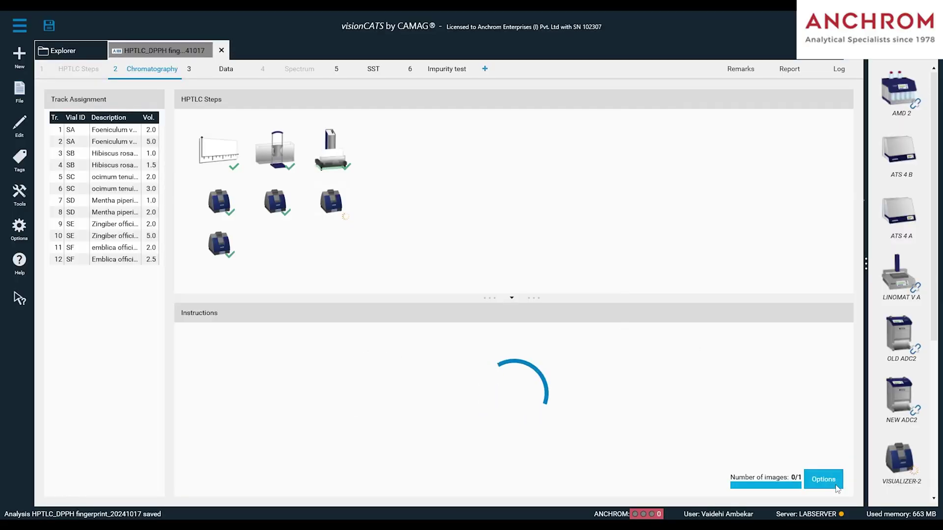